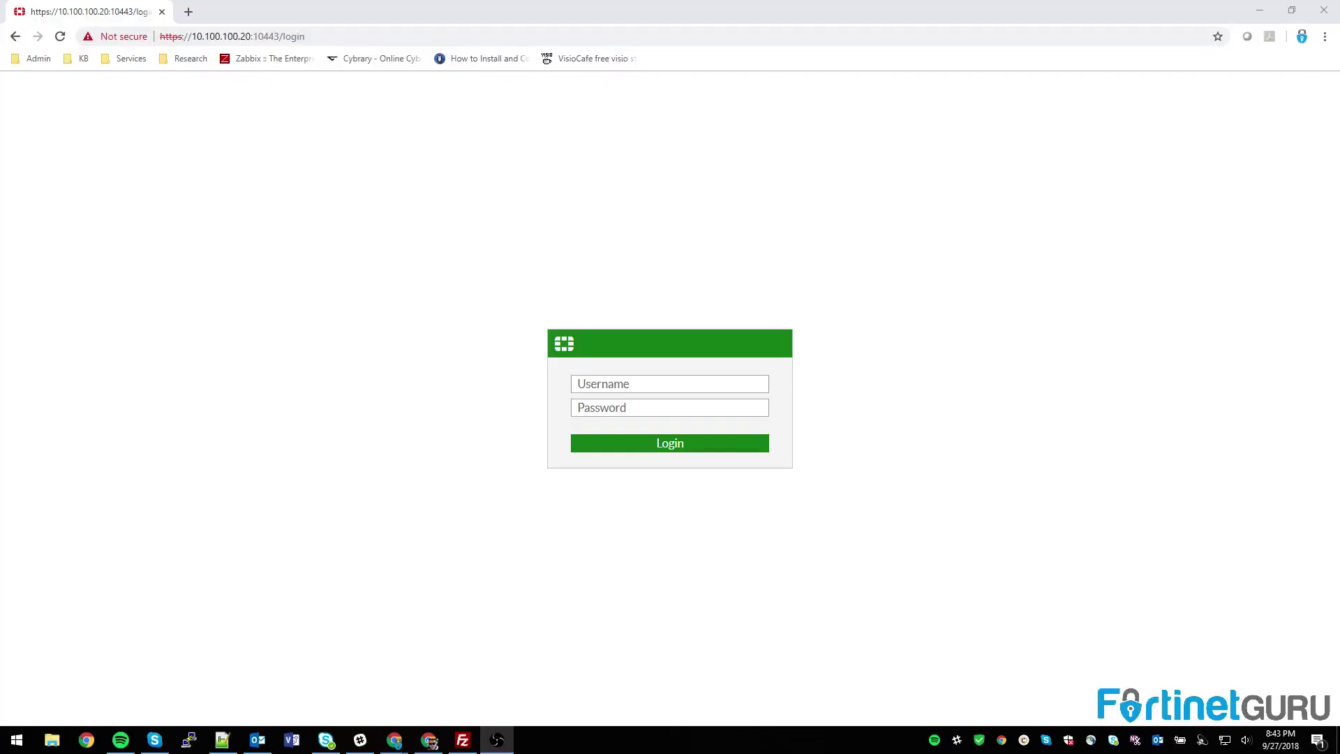
Step: Log in to the FortiWiFi 61E web GUI with the administrator username and password
click(645, 396)
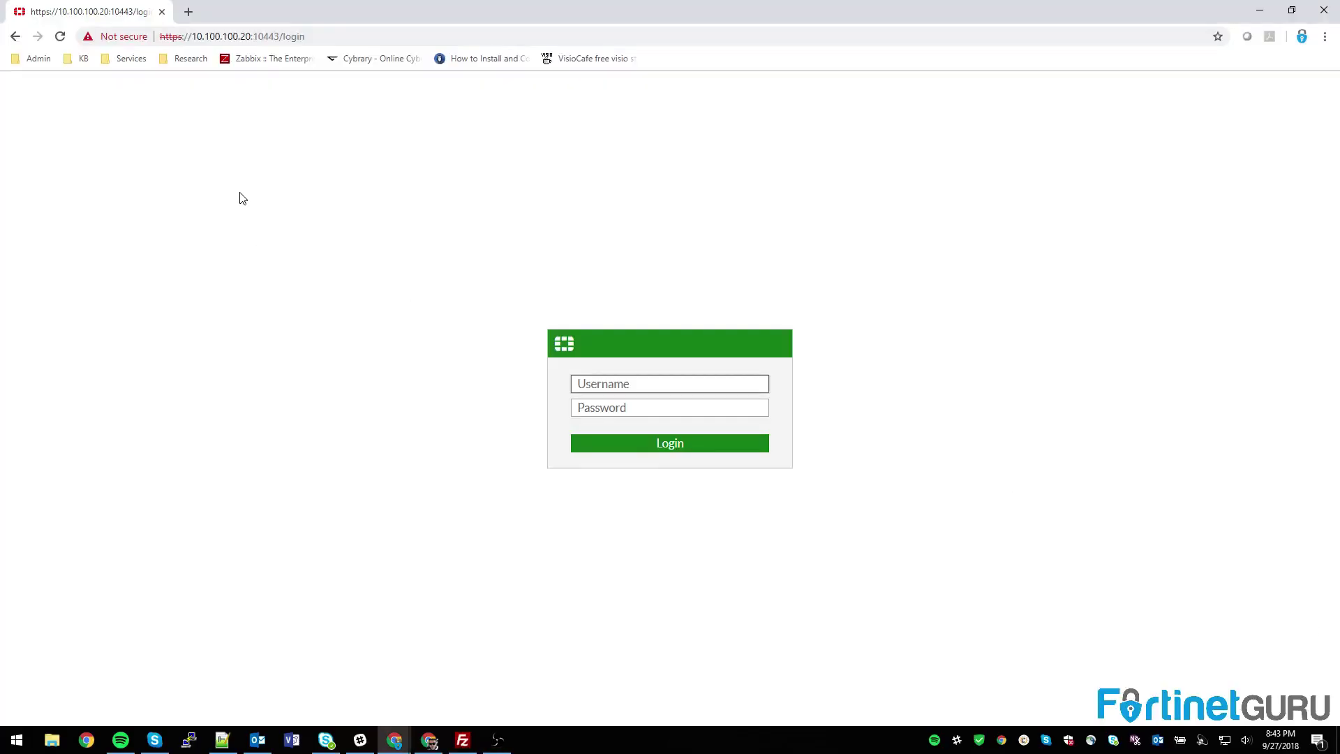
click(205, 36)
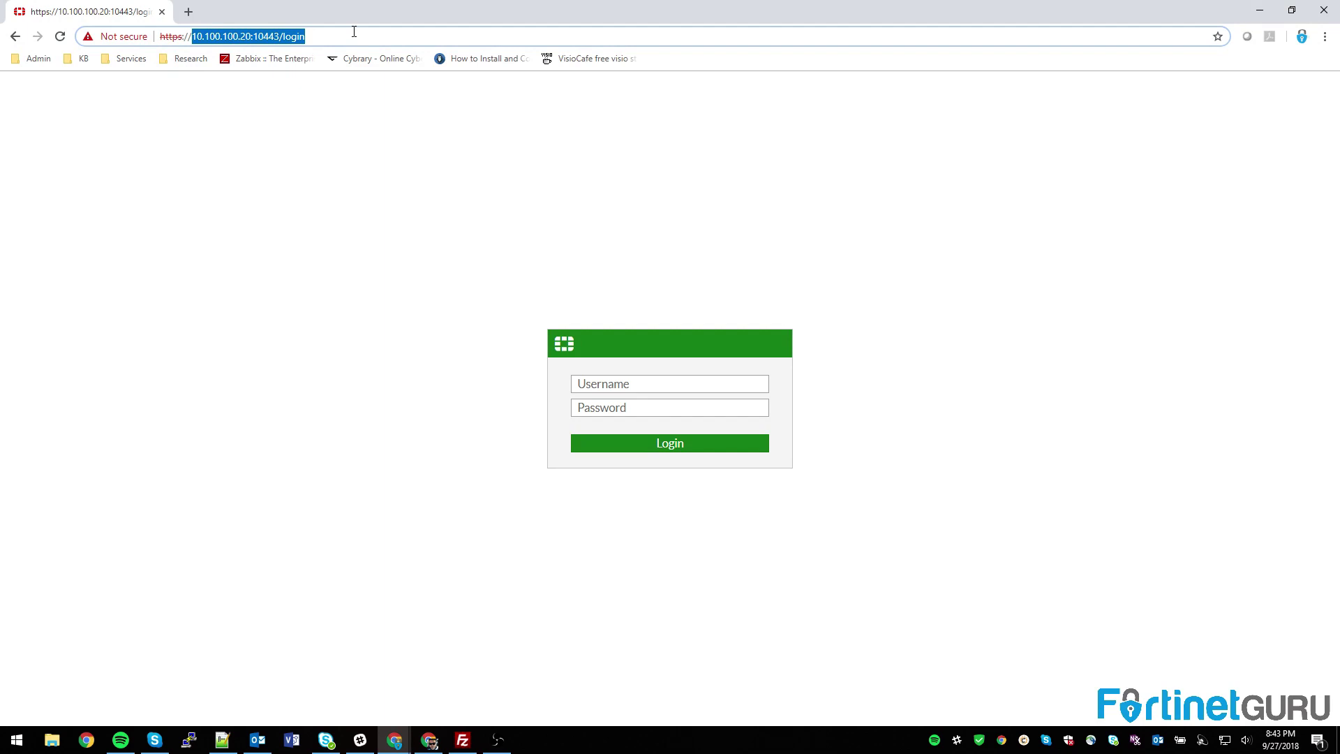
click(619, 384)
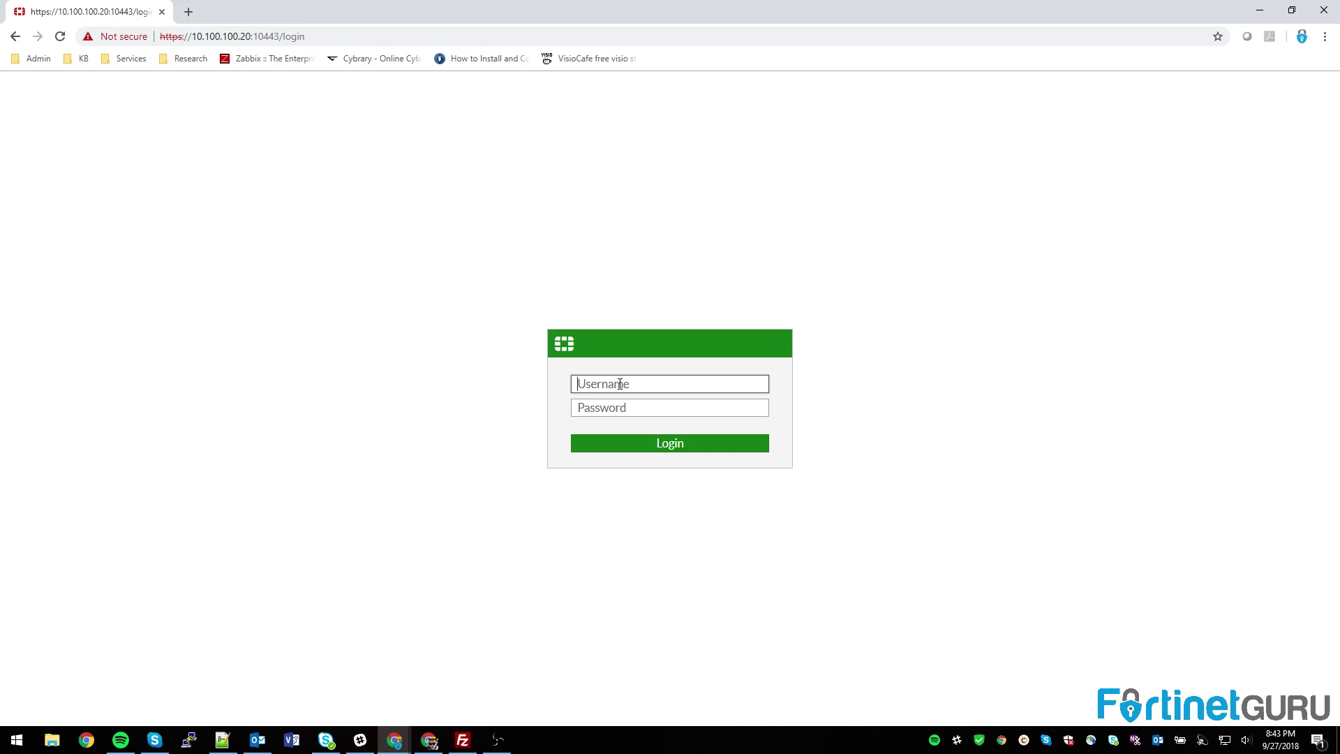
key(Tab)
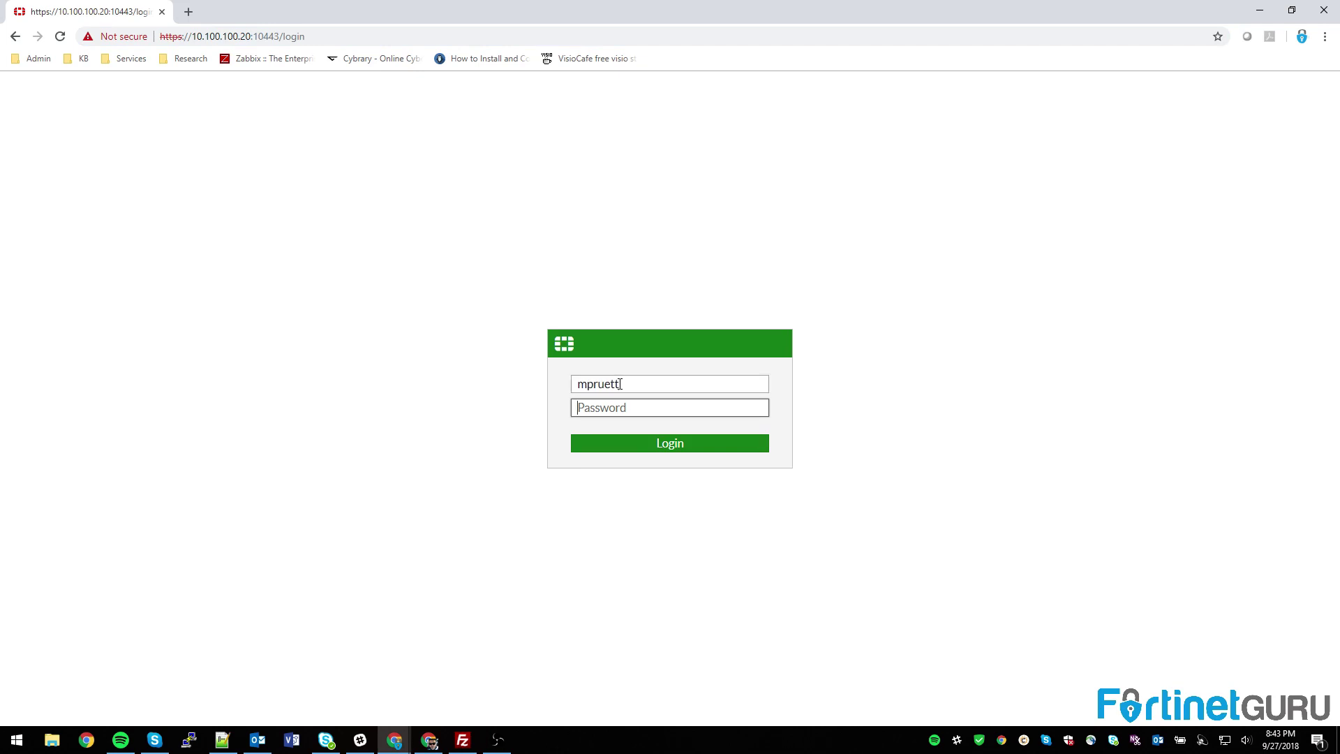
text(••)
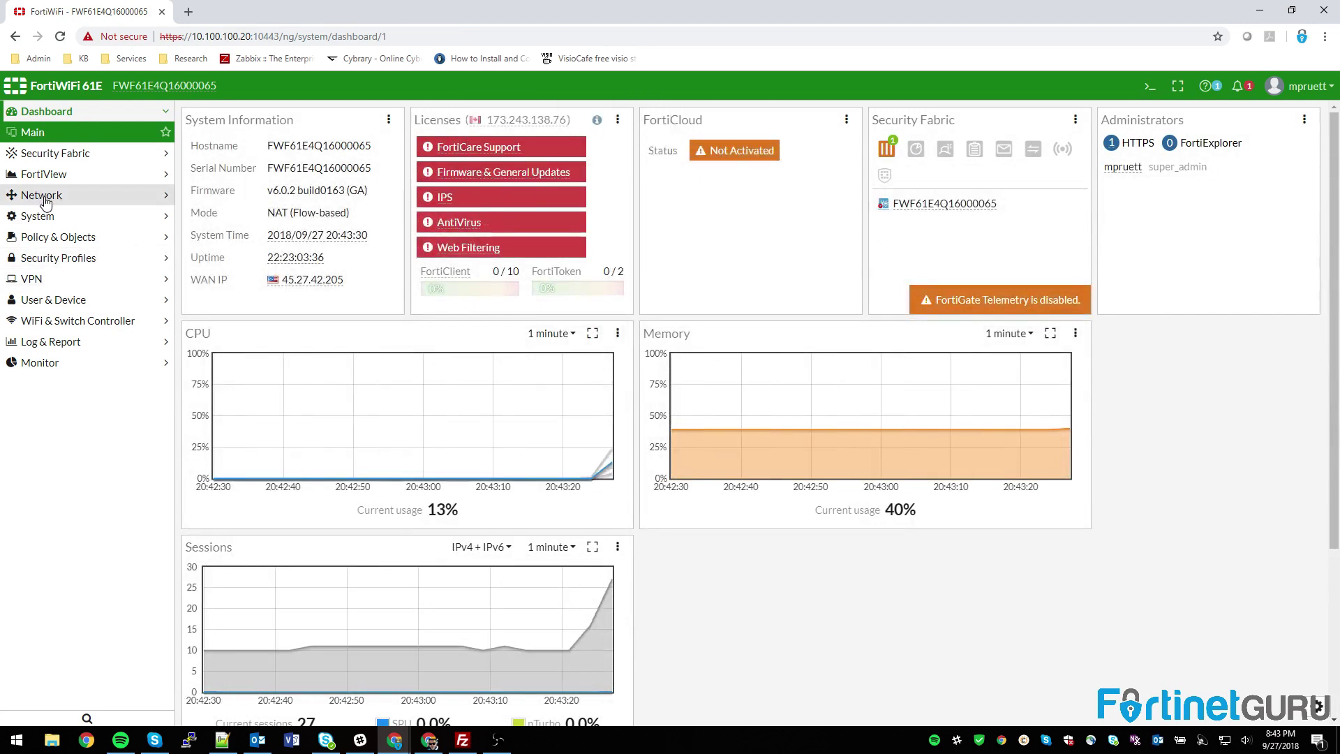
Step: Delete the mike.fortinetguru.com-presence IPv4 policy and expand the Implicit policy group
click(52, 237)
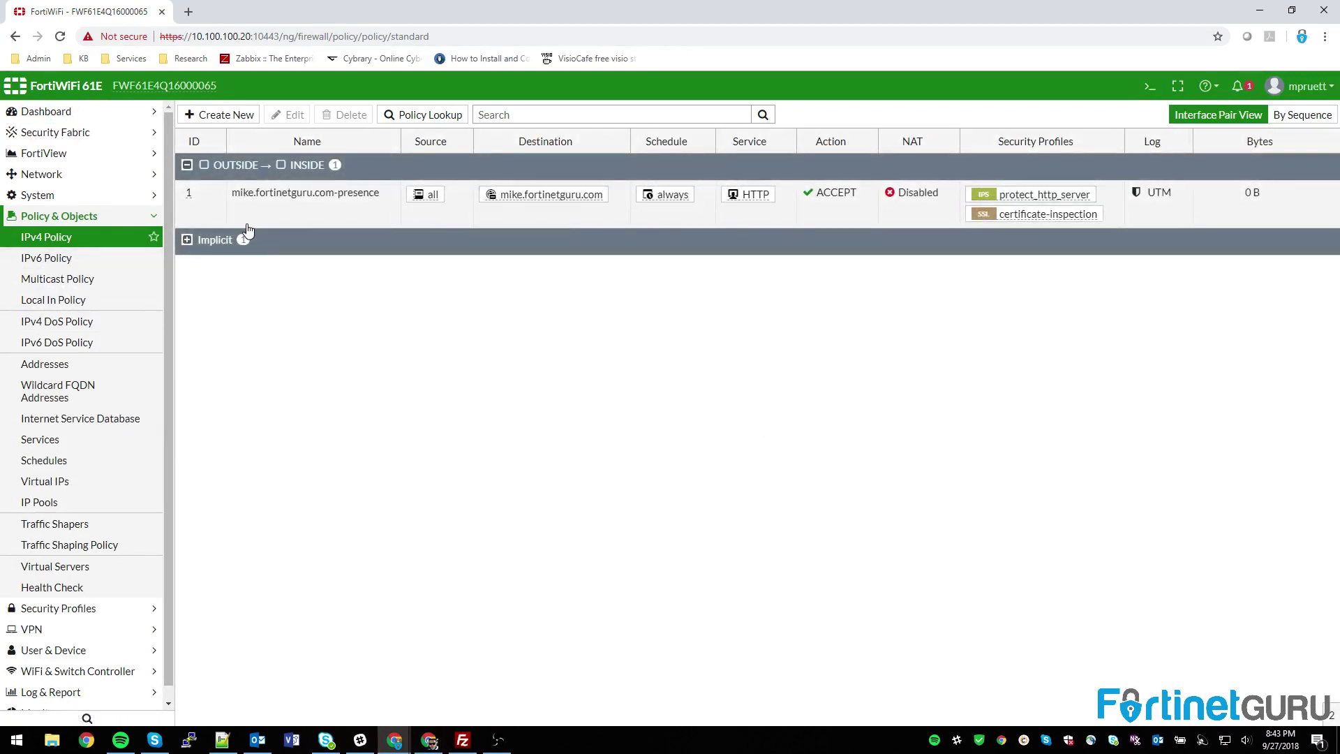
click(286, 218)
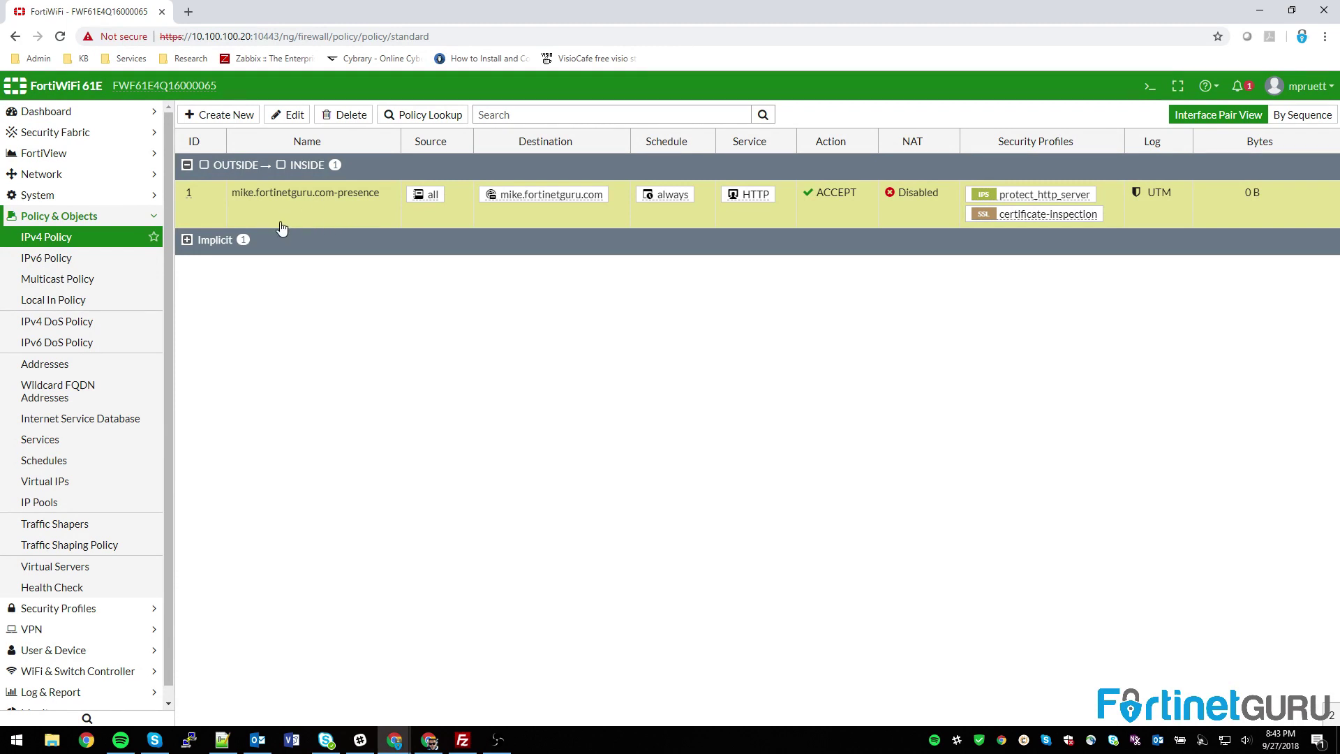
right_click(353, 213)
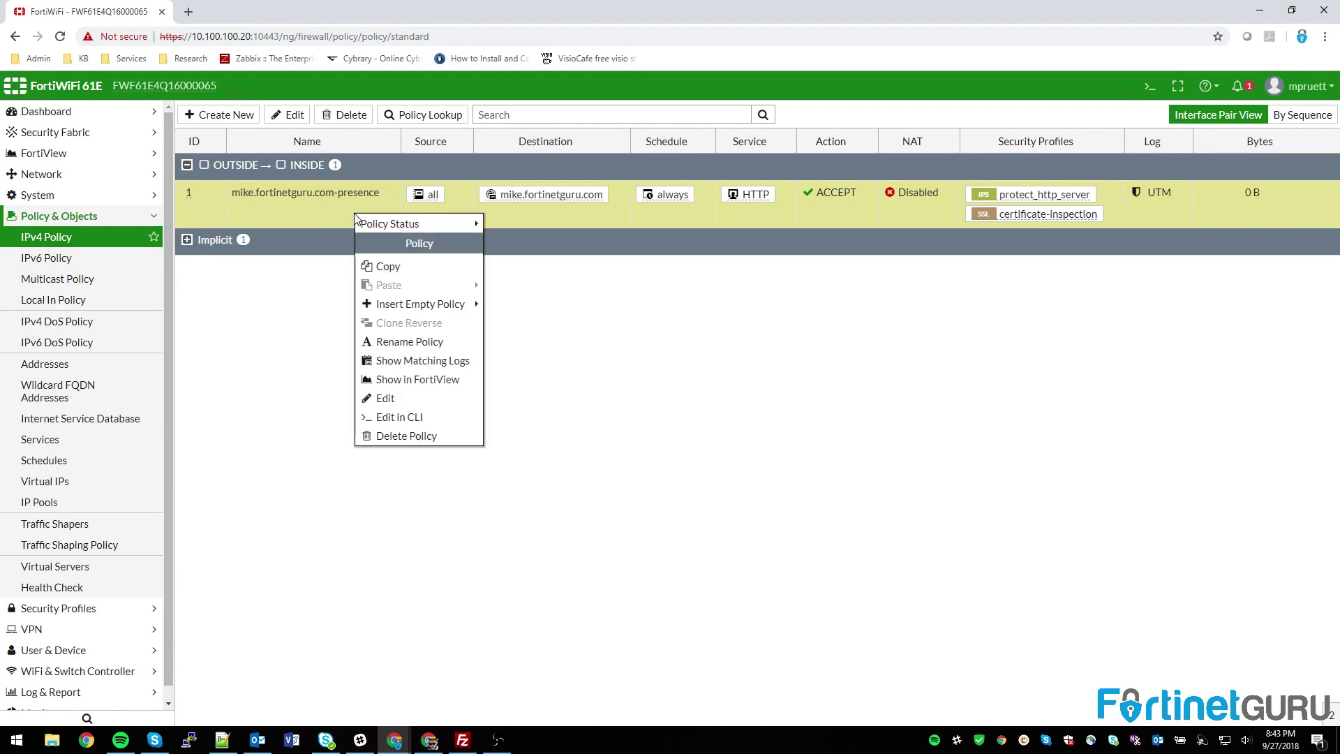
click(406, 436)
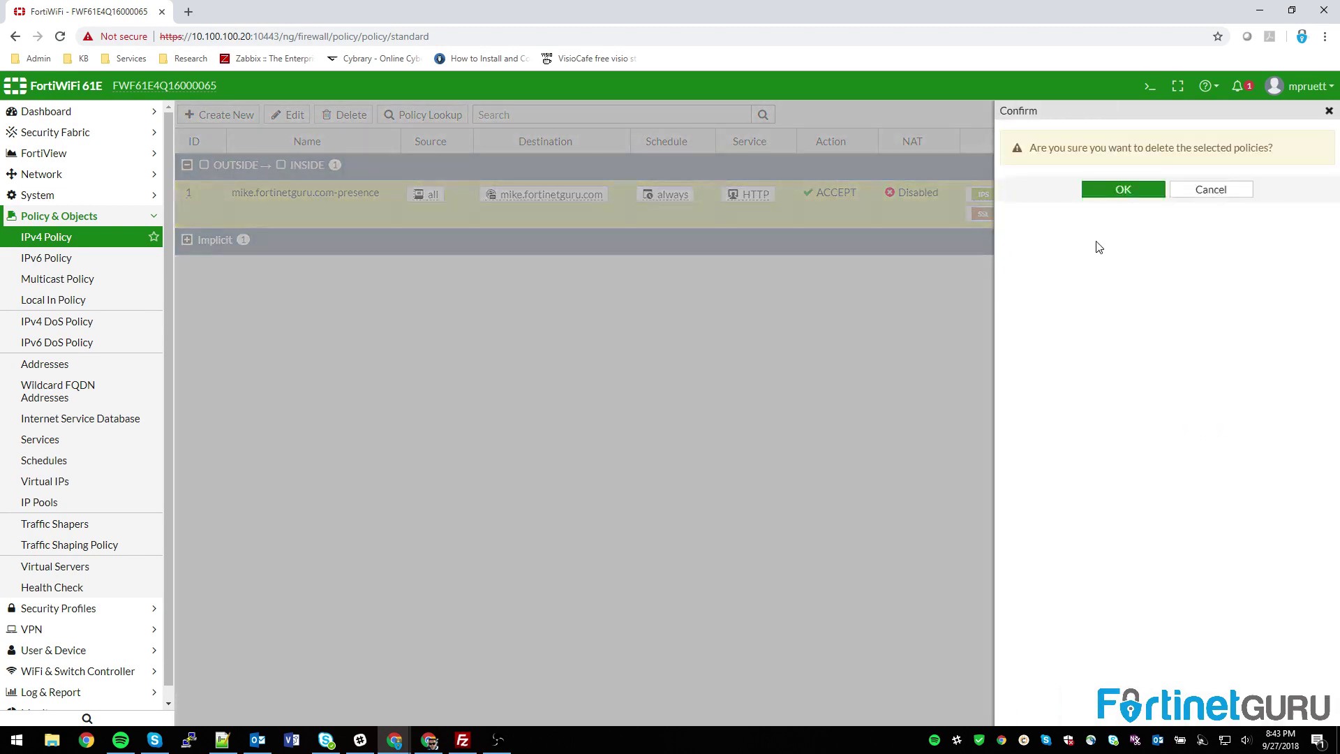
click(1121, 196)
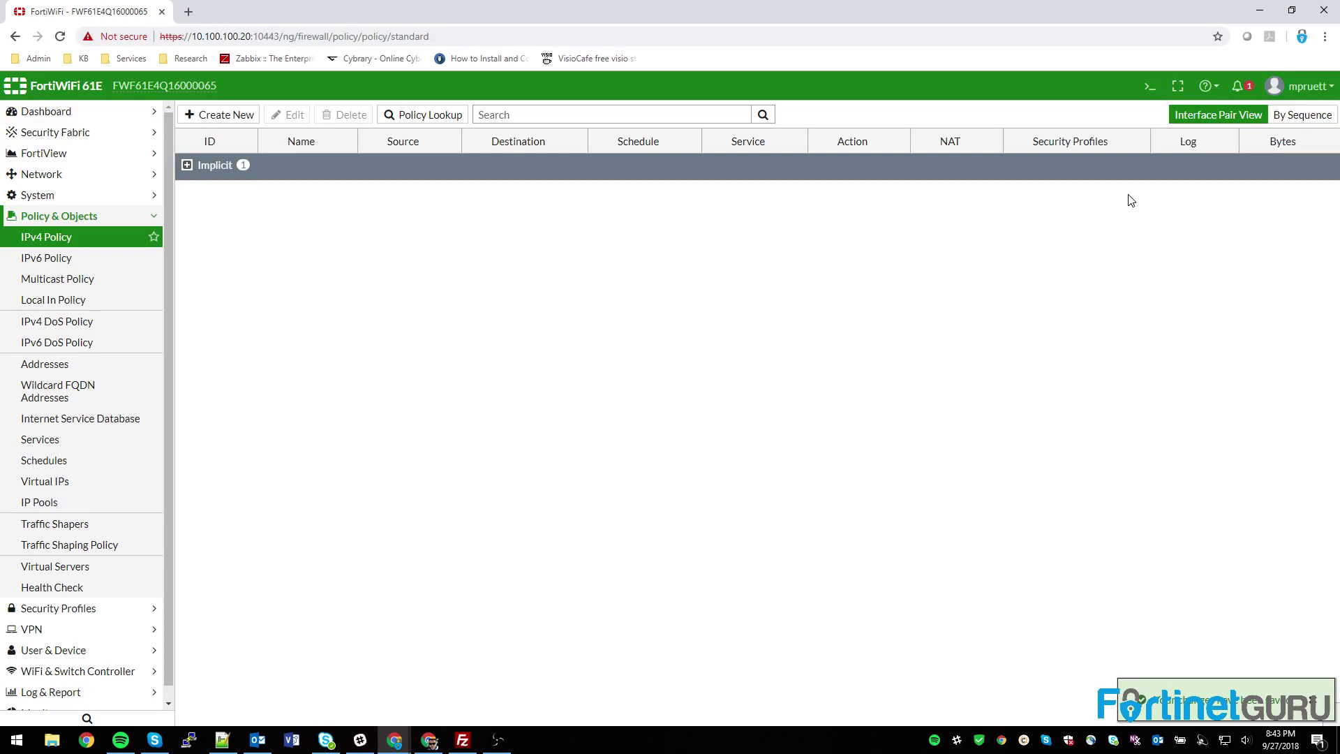
click(187, 166)
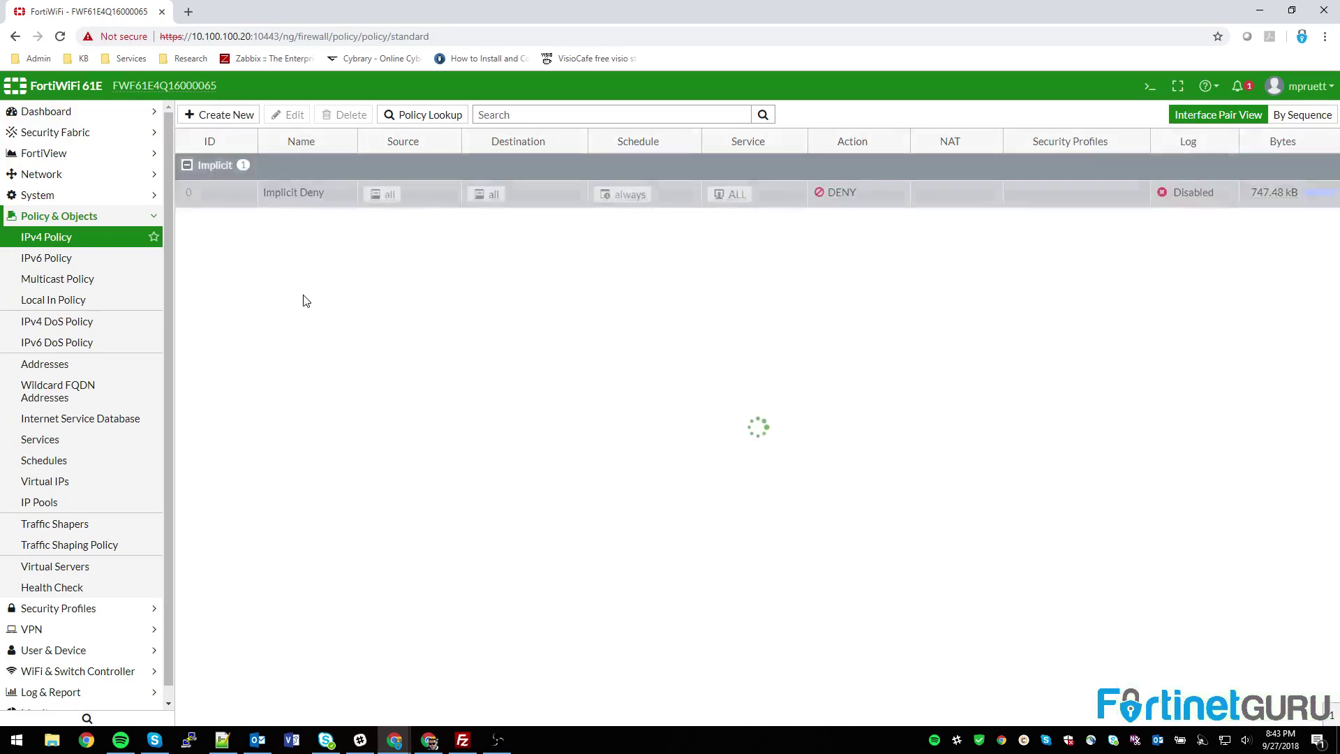
Step: Start a new IPv4 policy named HTTPS_OUTBOUND with incoming INSIDE and outgoing OUTSIDE
click(196, 116)
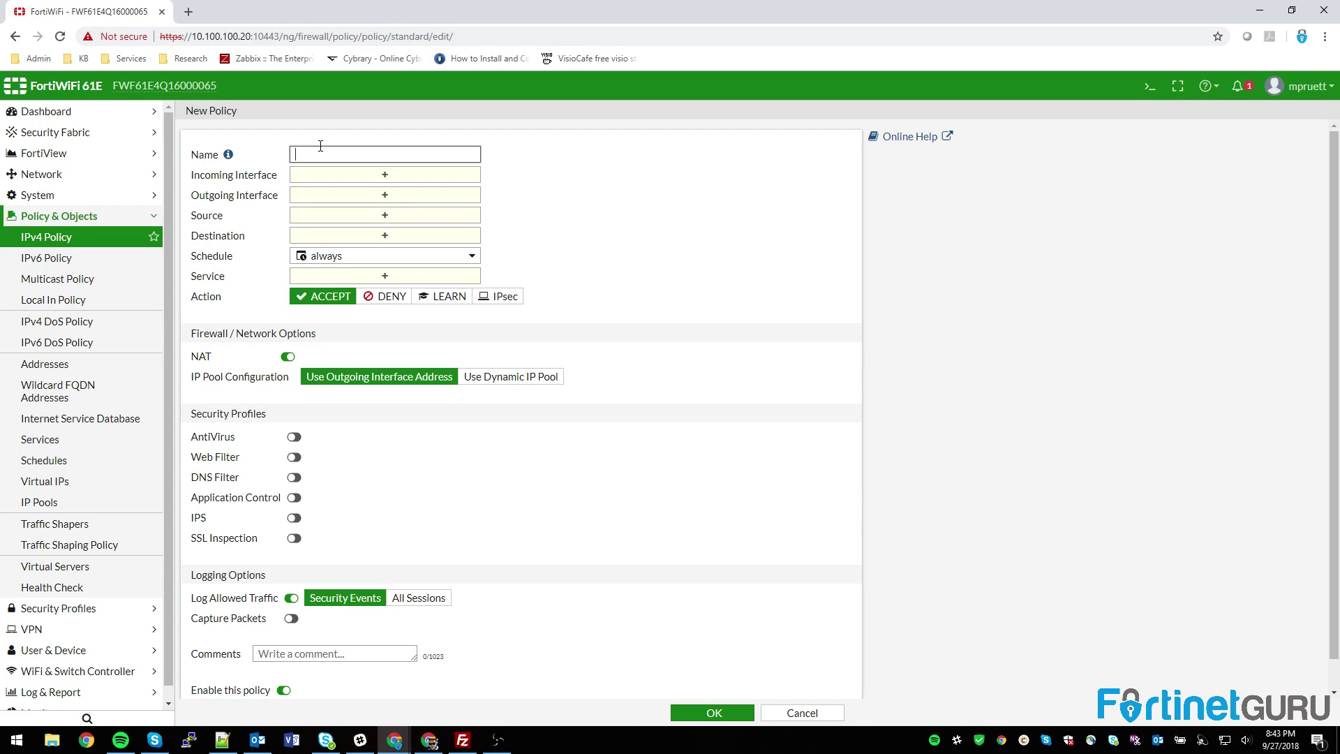
text(OUTBOUNDALL)
key(BackSpace)
key(ctrl+a)
text(HTTPS_OUTBOUND)
click(430, 177)
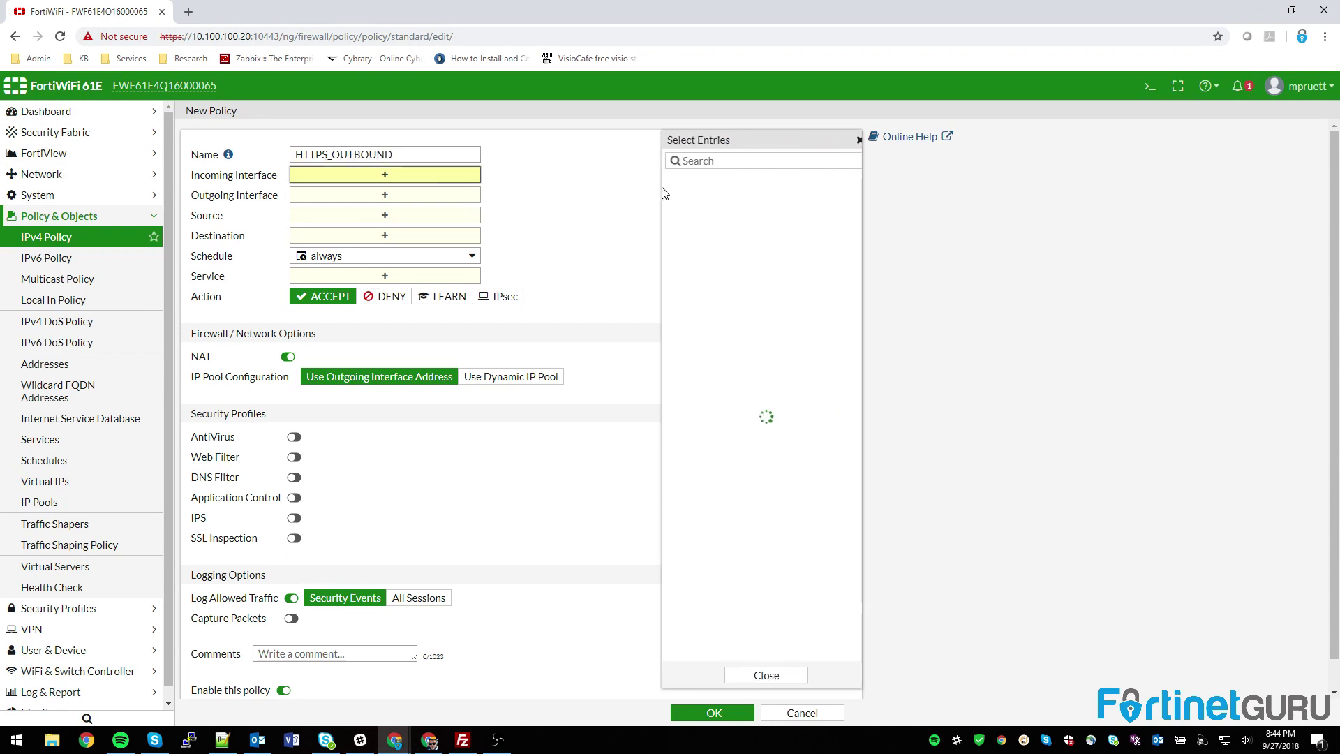
click(693, 180)
click(409, 209)
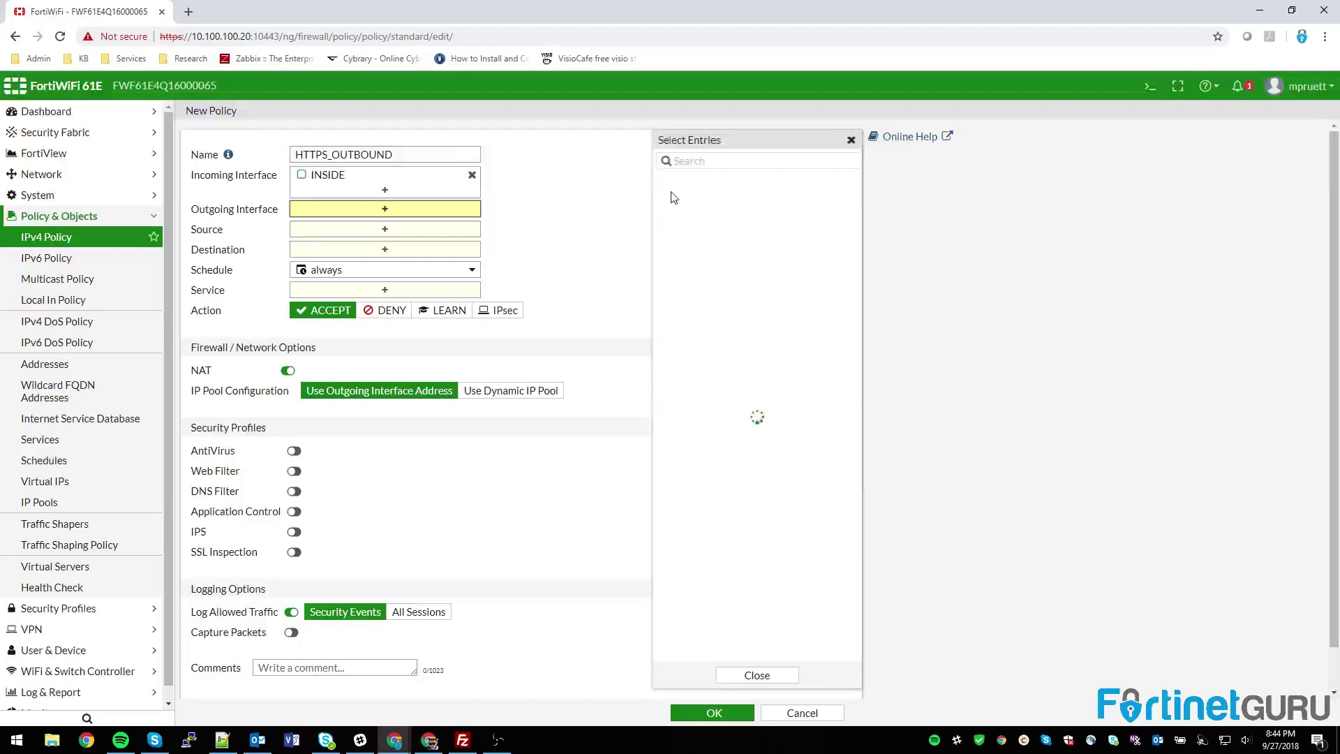
click(694, 197)
Step: Set source and destination to all, allow the HTTPS service, and save the policy
click(342, 244)
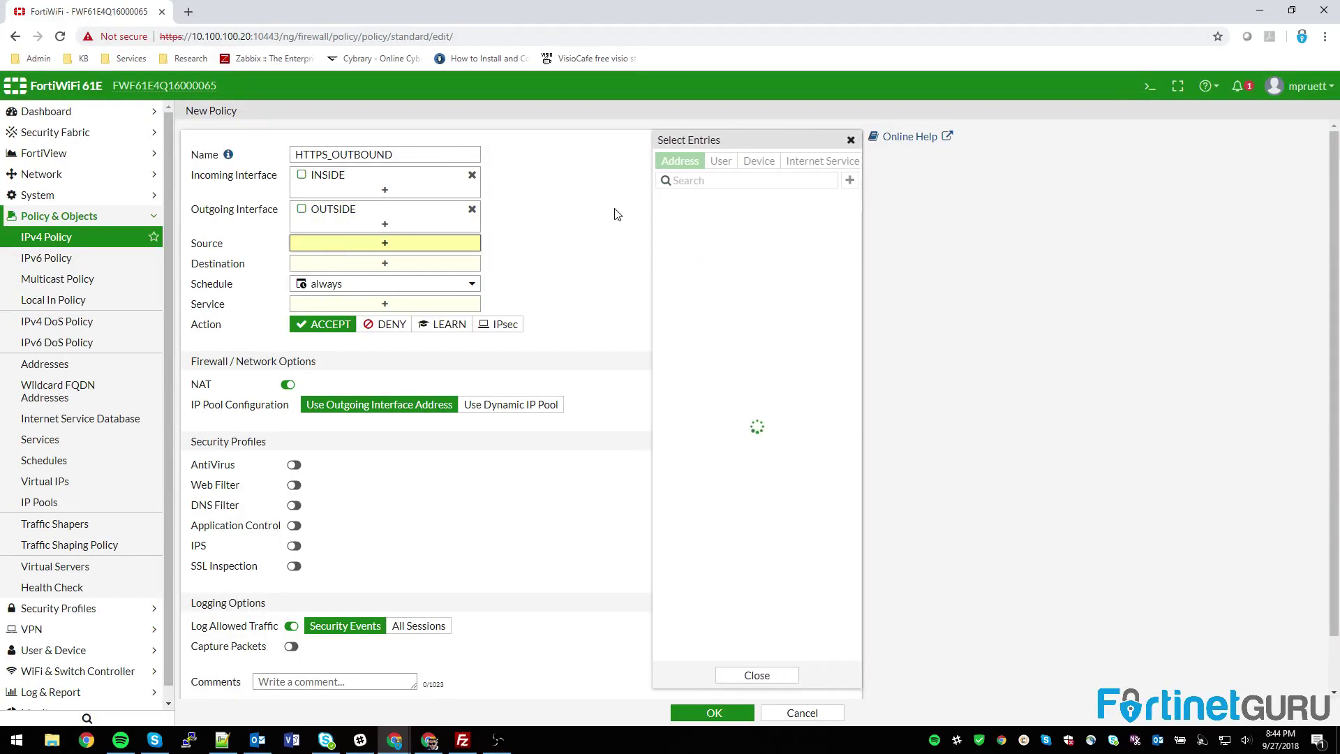
click(684, 221)
click(425, 279)
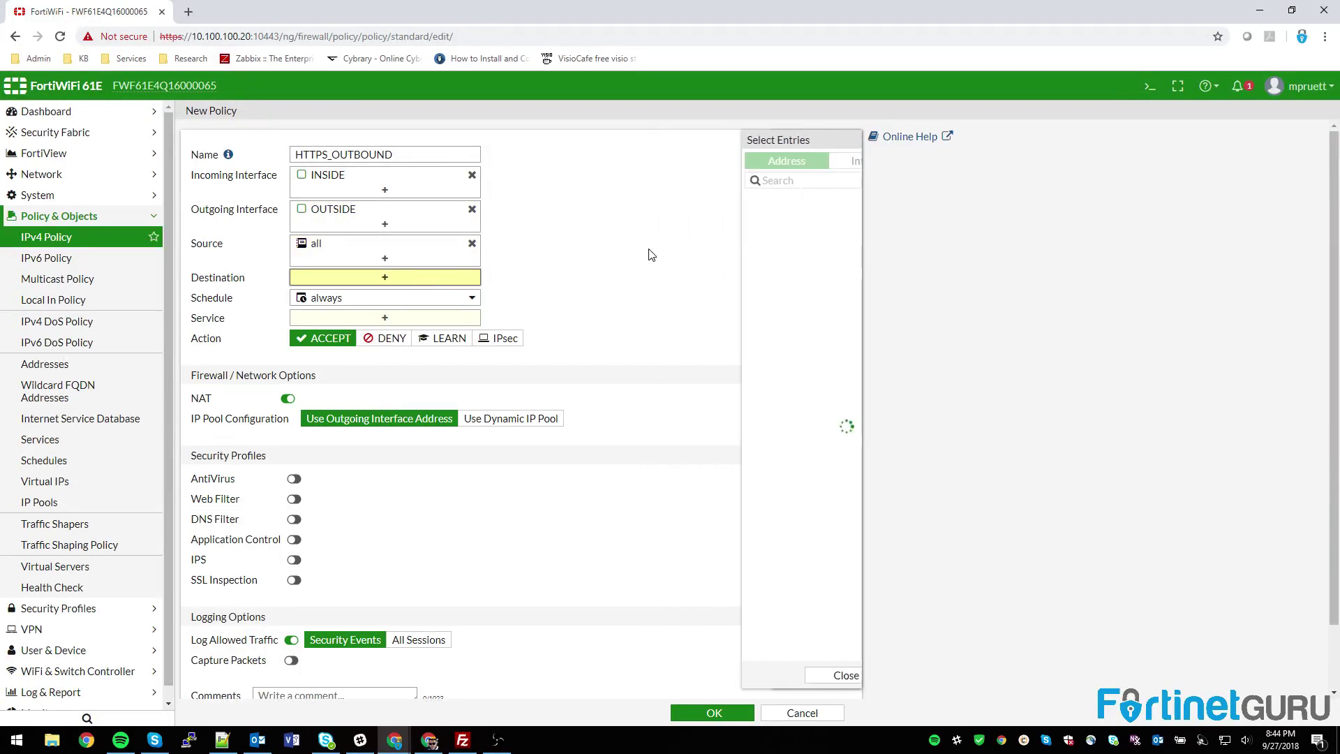
click(698, 222)
click(401, 334)
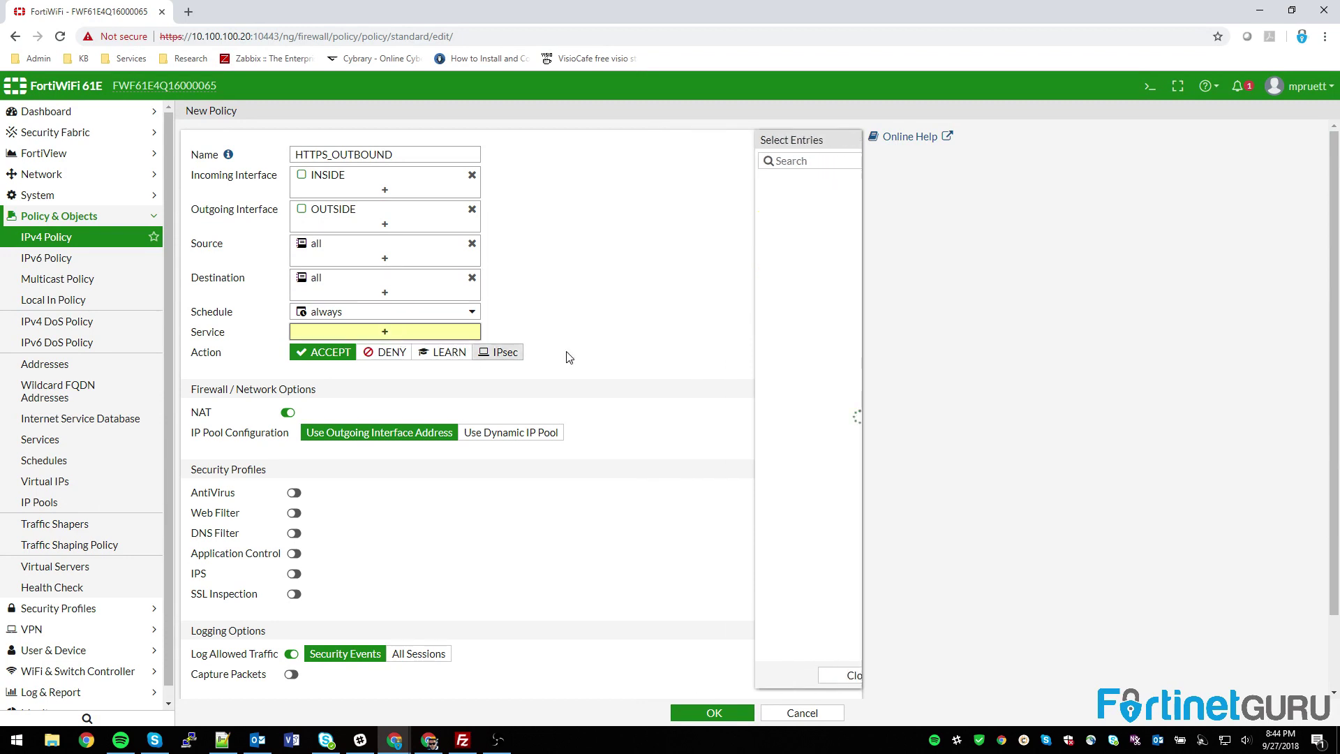
click(691, 331)
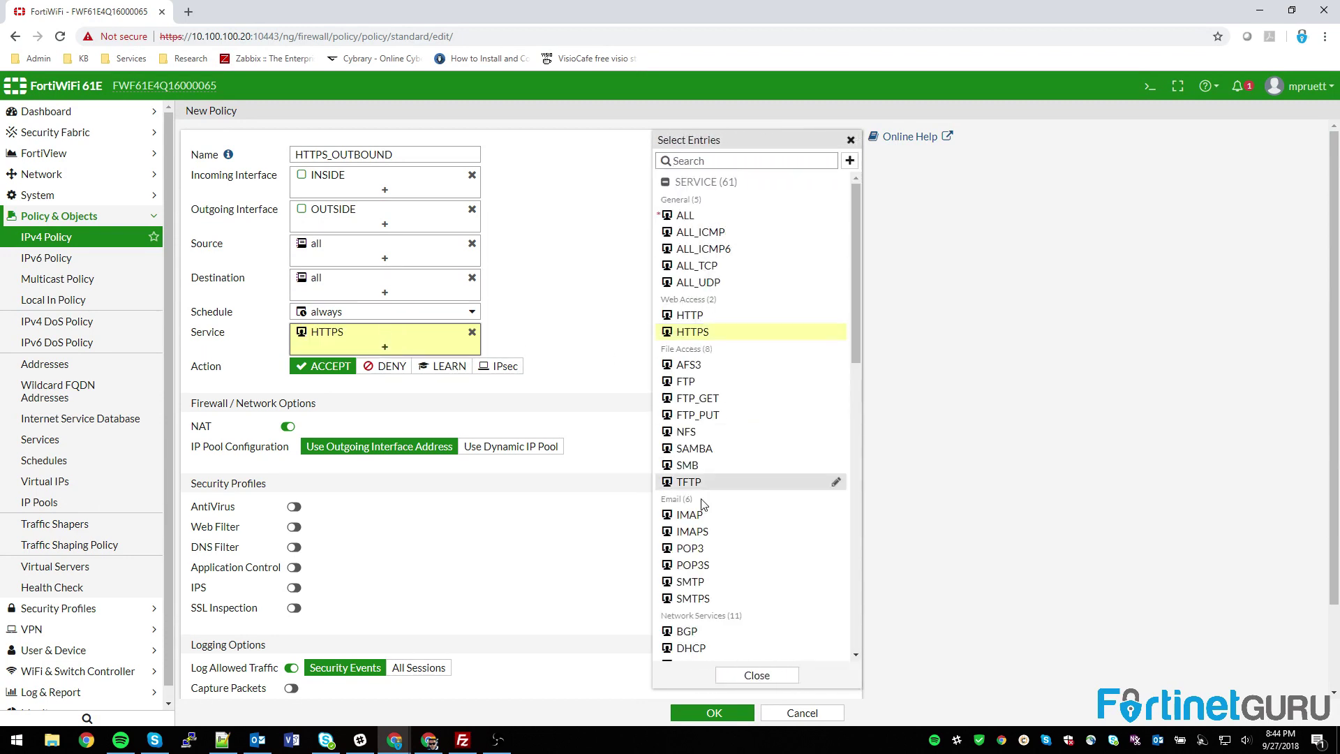
click(615, 337)
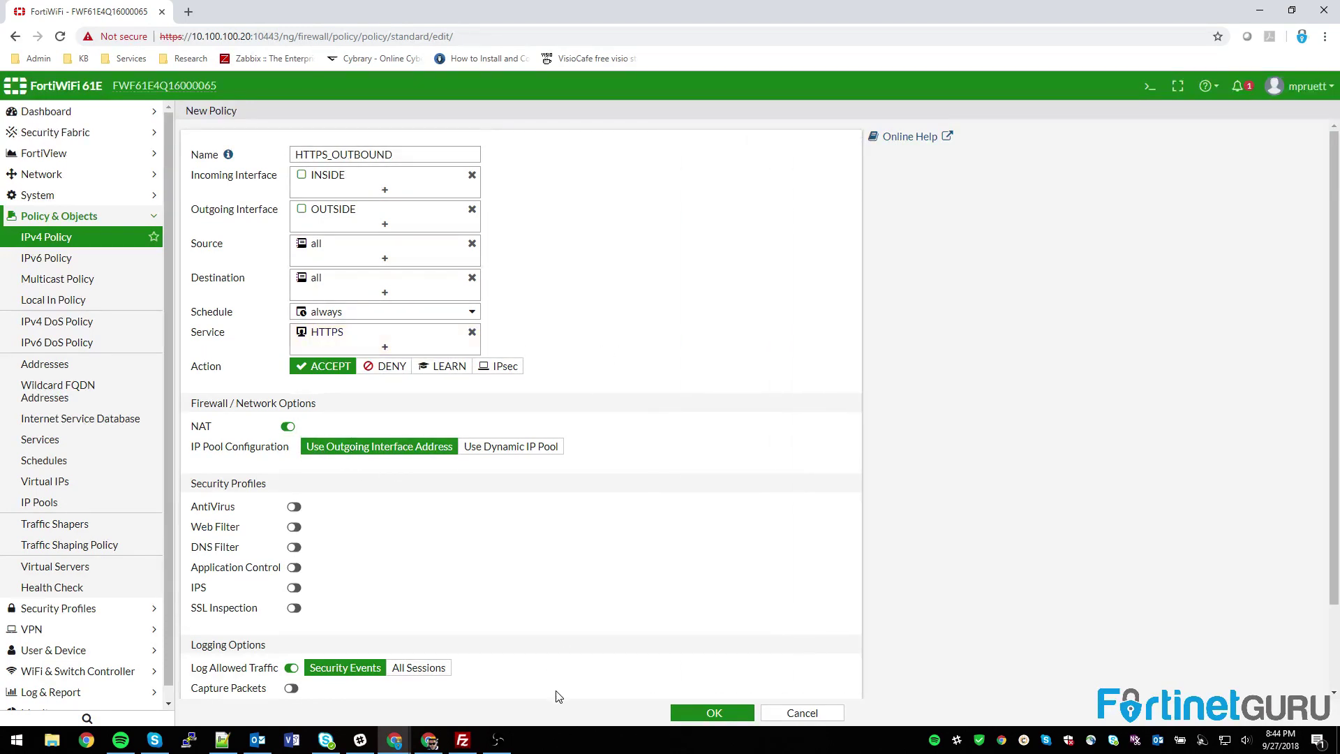
click(712, 712)
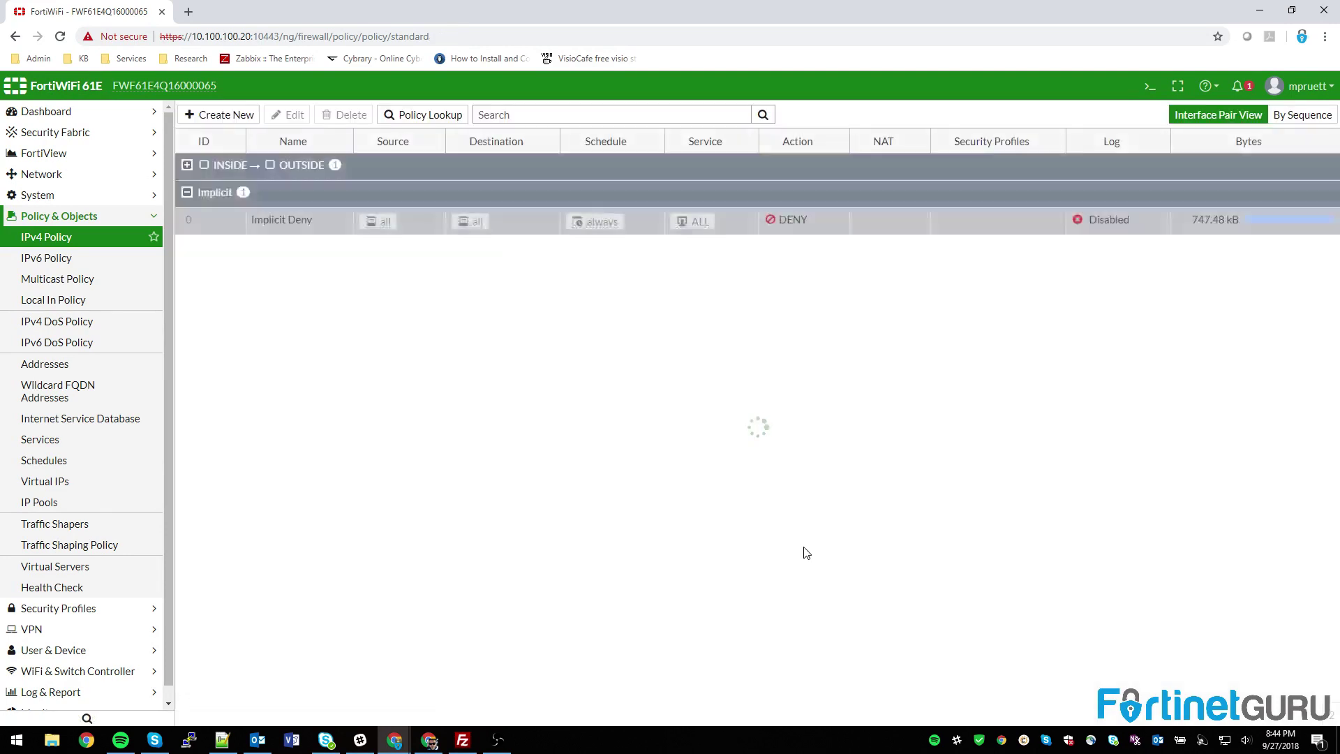
Step: Expand the INSIDE to OUTSIDE group to show the HTTPS_OUTBOUND policy
click(186, 164)
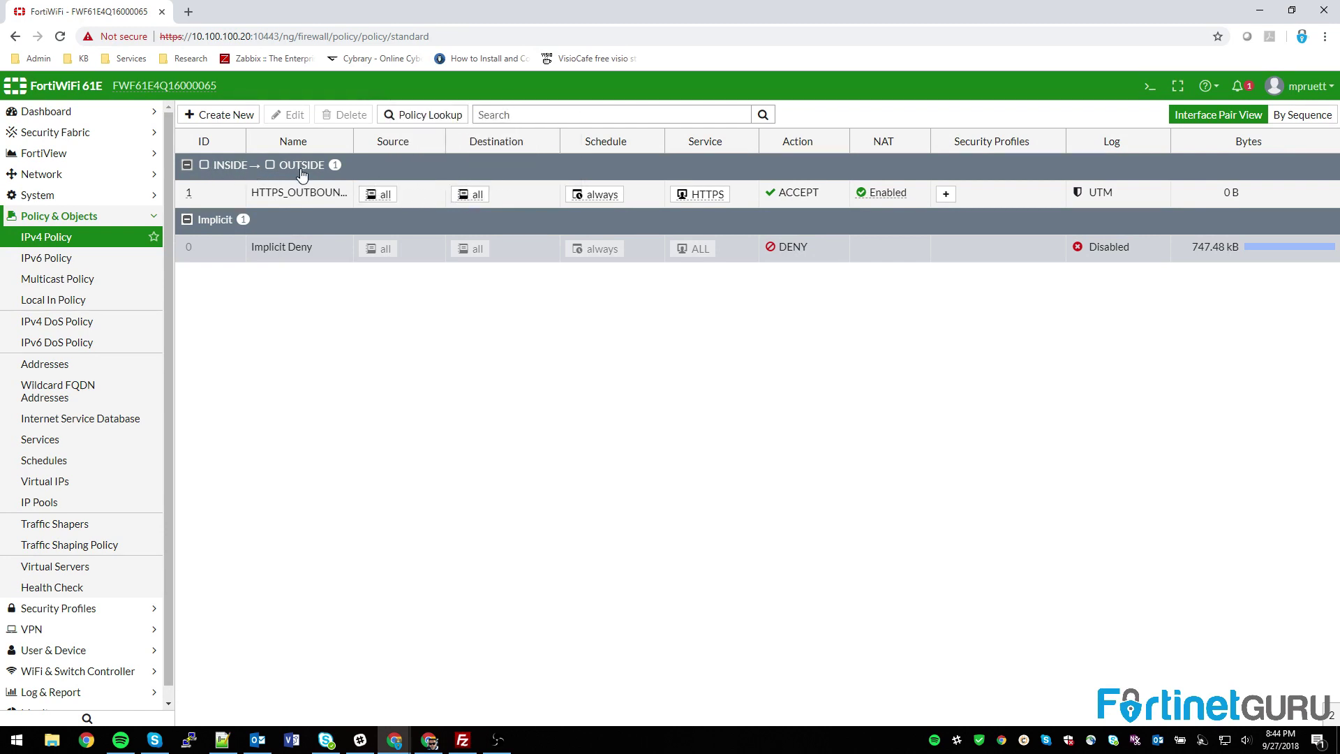
mouse_move(708, 201)
Step: Pick deep-inspection in the HTTPS_OUTBOUND policy's Security Profiles entries
click(945, 195)
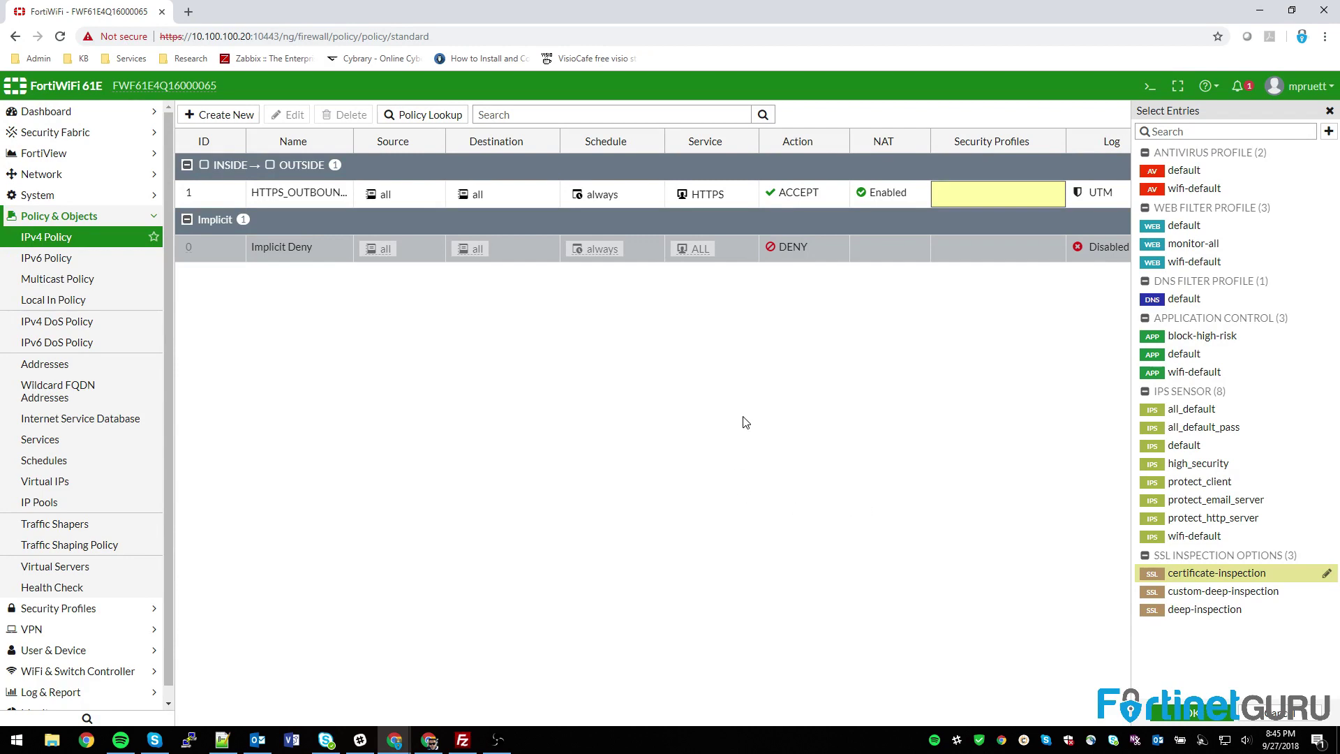
click(1201, 610)
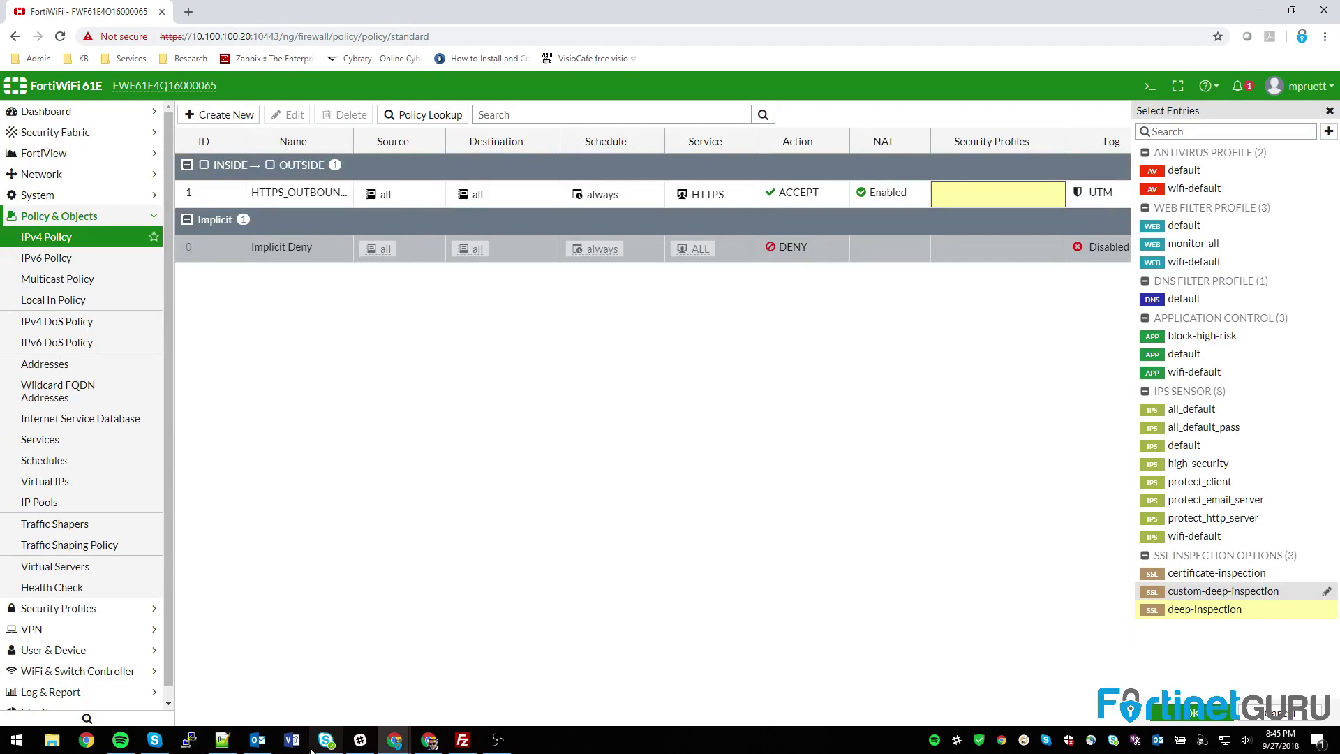
Step: Launch Paint and draw three rectangles: small left, tall narrow middle, larger right
click(17, 741)
text(paint)
key(Return)
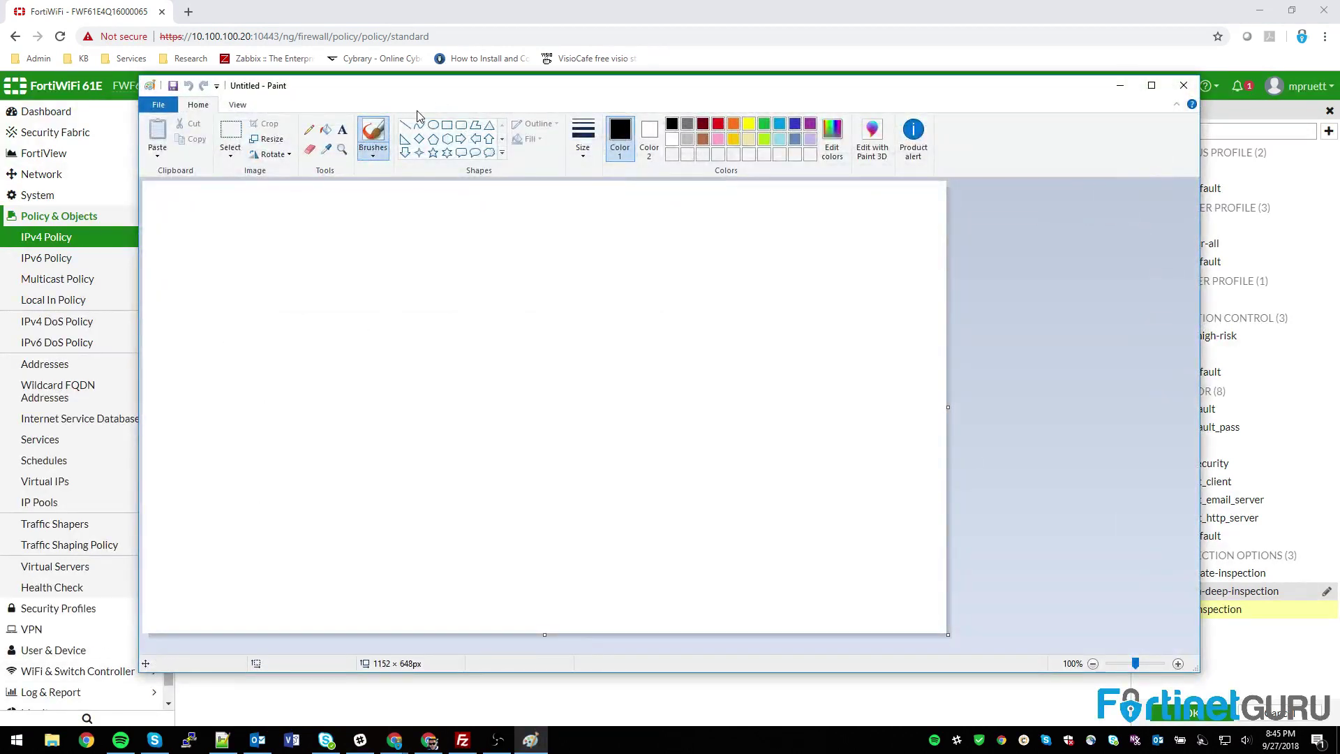
click(447, 126)
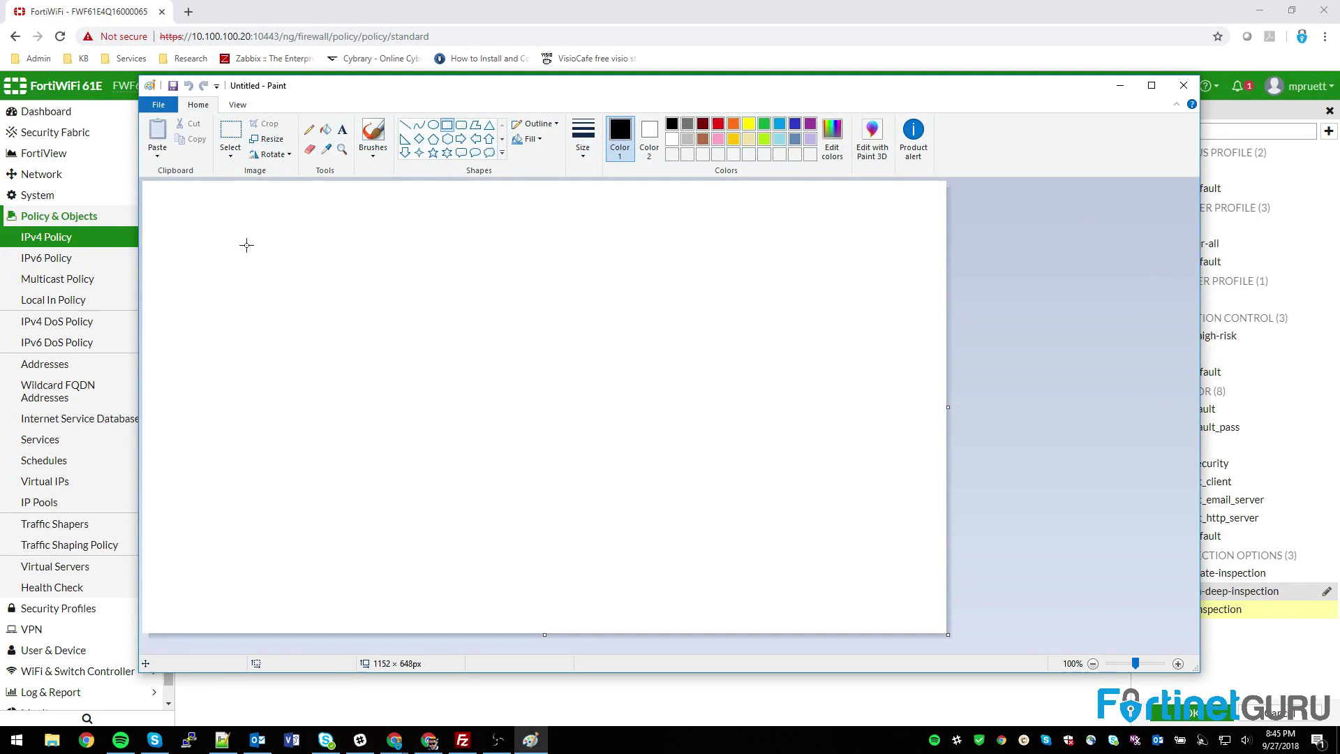
drag(243, 236, 289, 317)
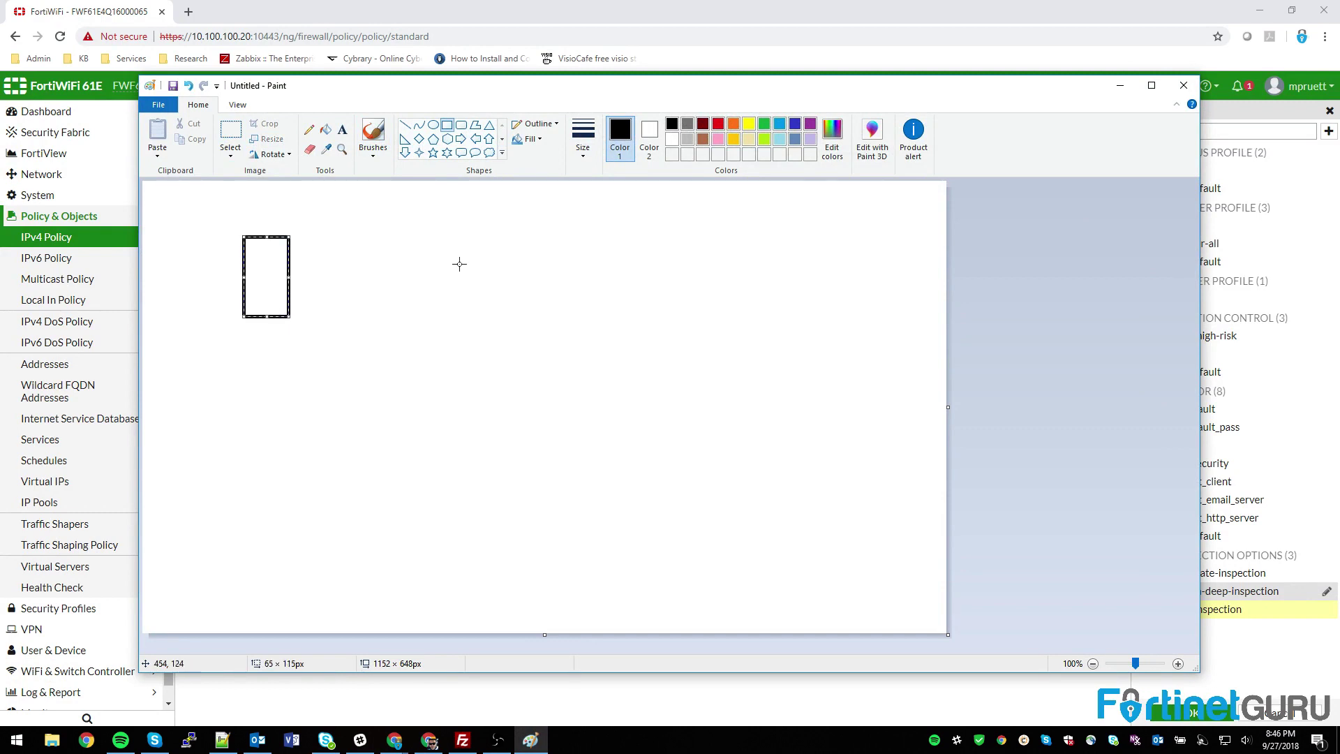
drag(499, 199, 489, 467)
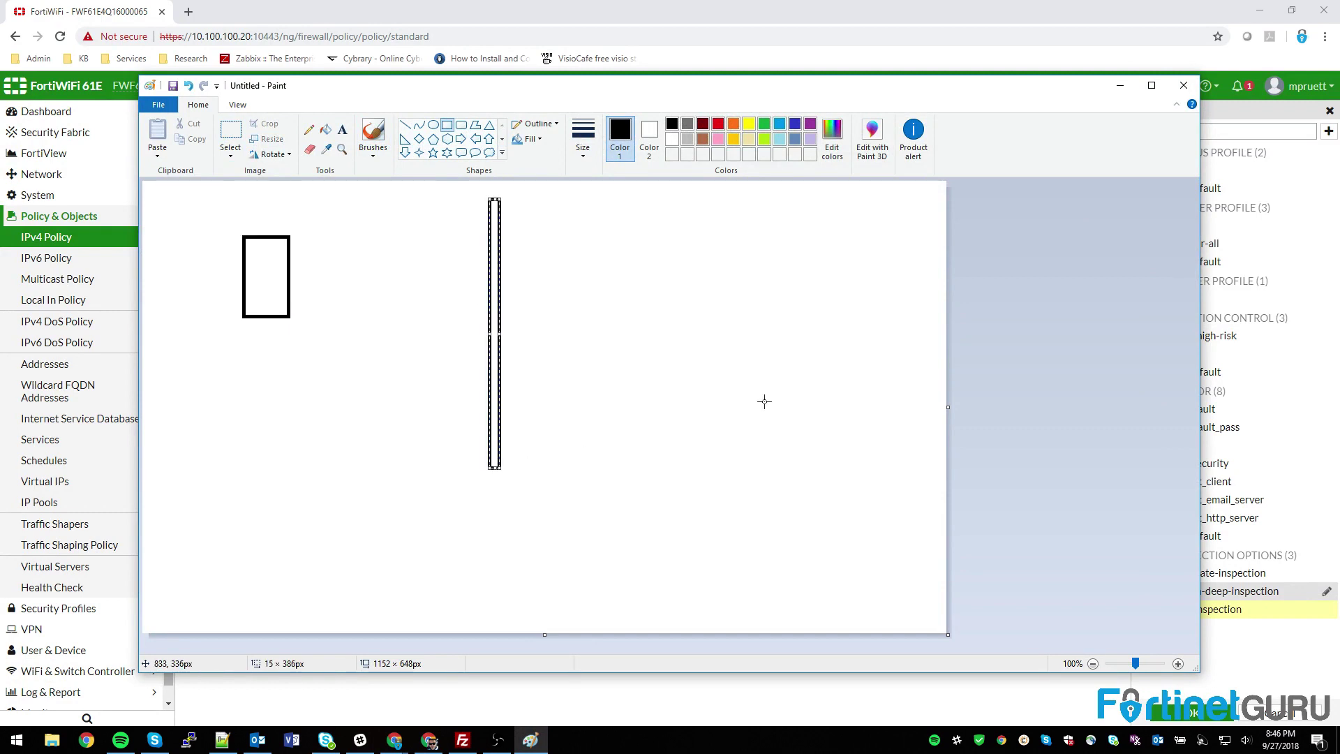
drag(827, 220, 764, 387)
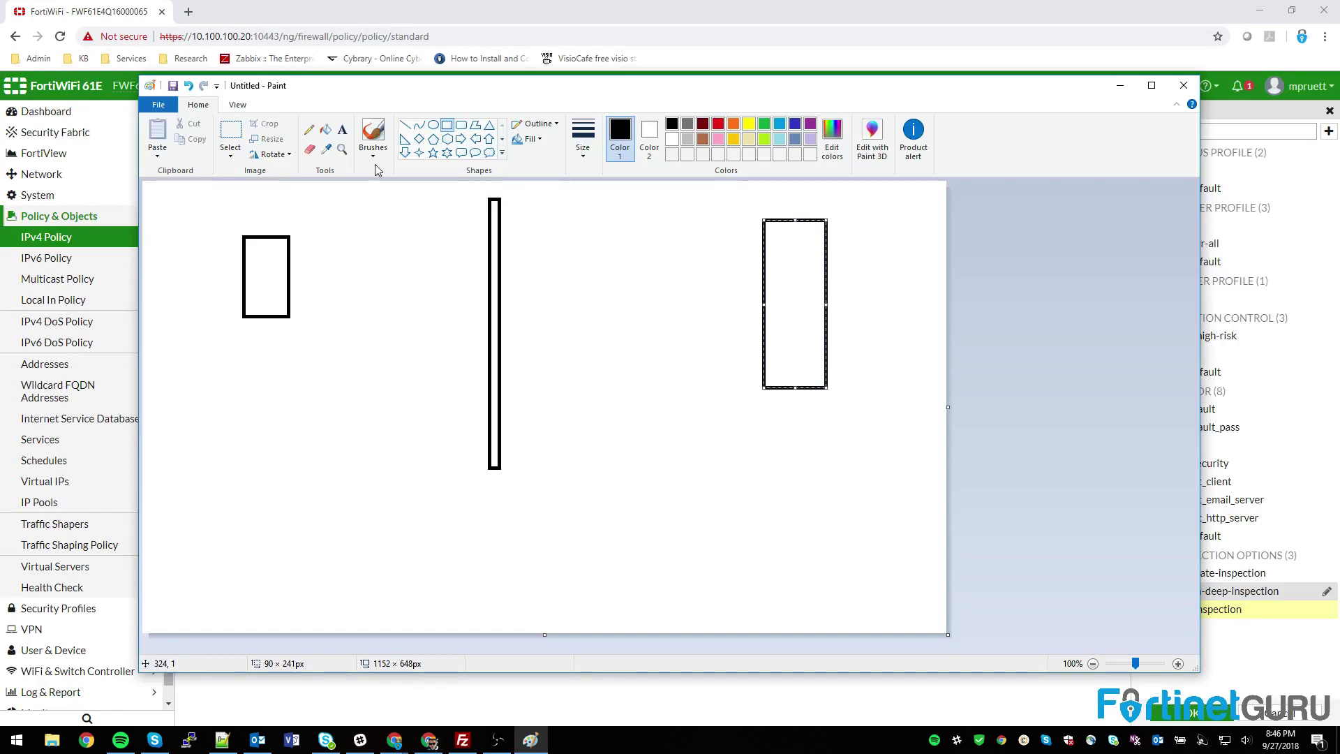
Step: Draw a red arrow from the left box to the middle line
click(461, 138)
click(717, 127)
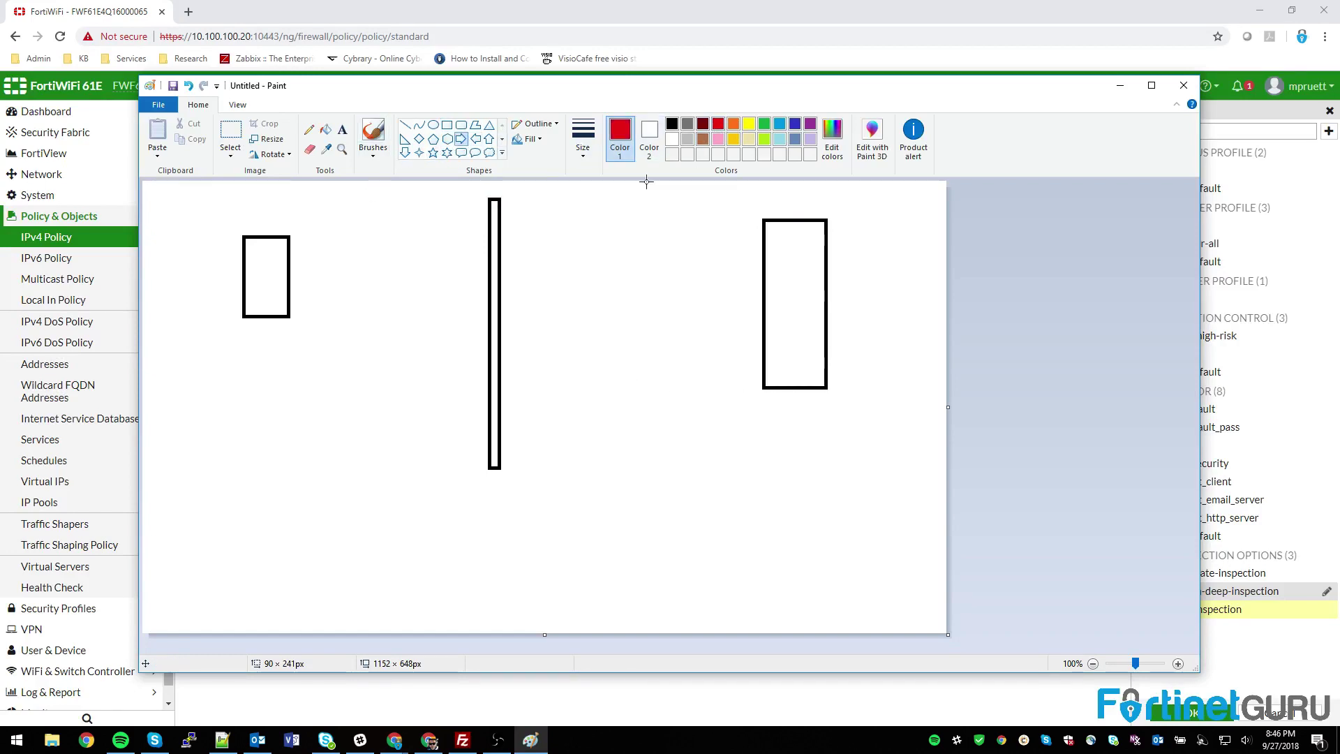
drag(305, 275, 481, 303)
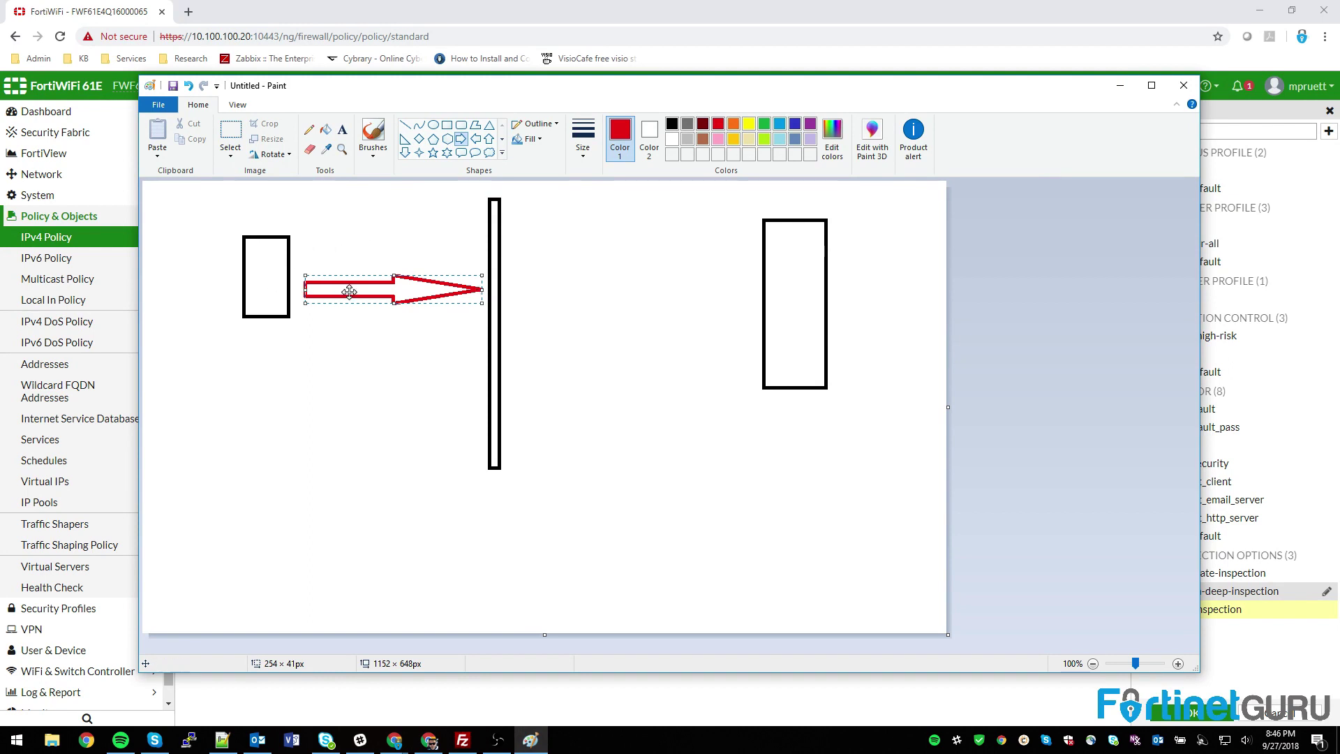
click(764, 124)
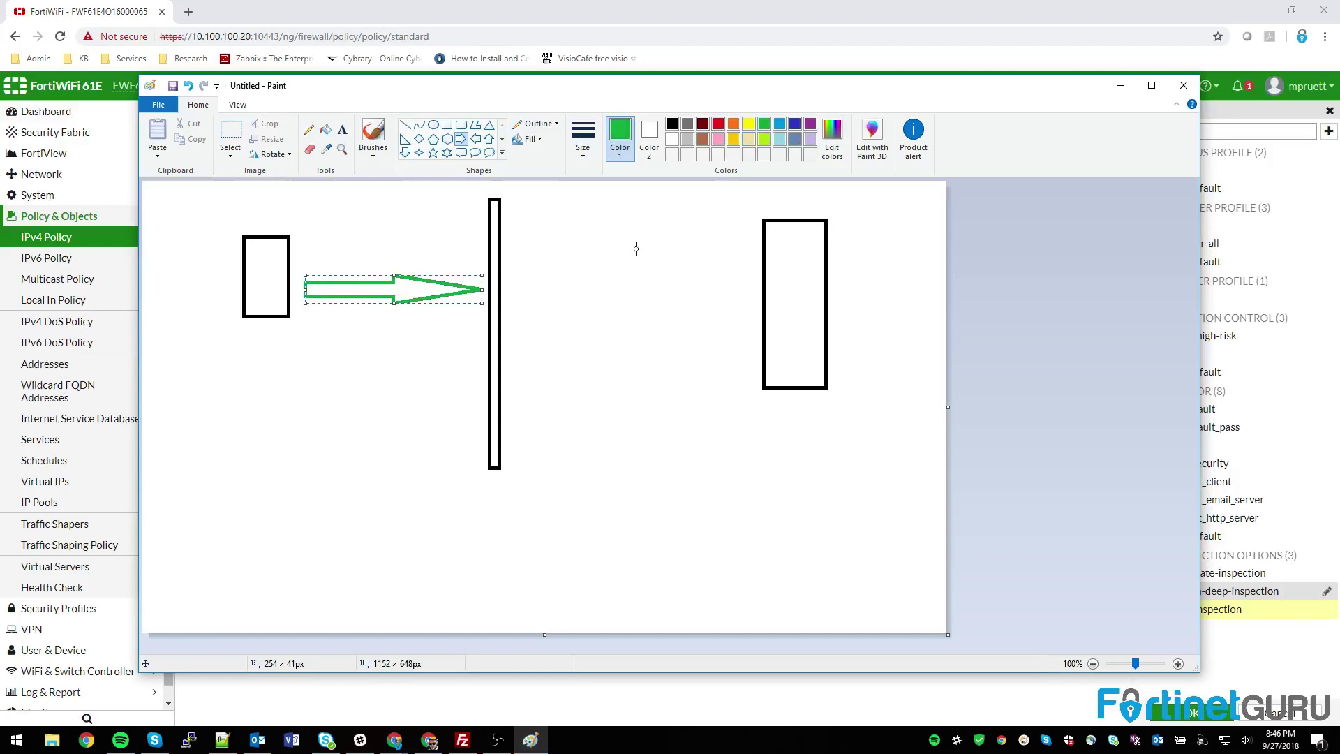
click(716, 125)
click(231, 134)
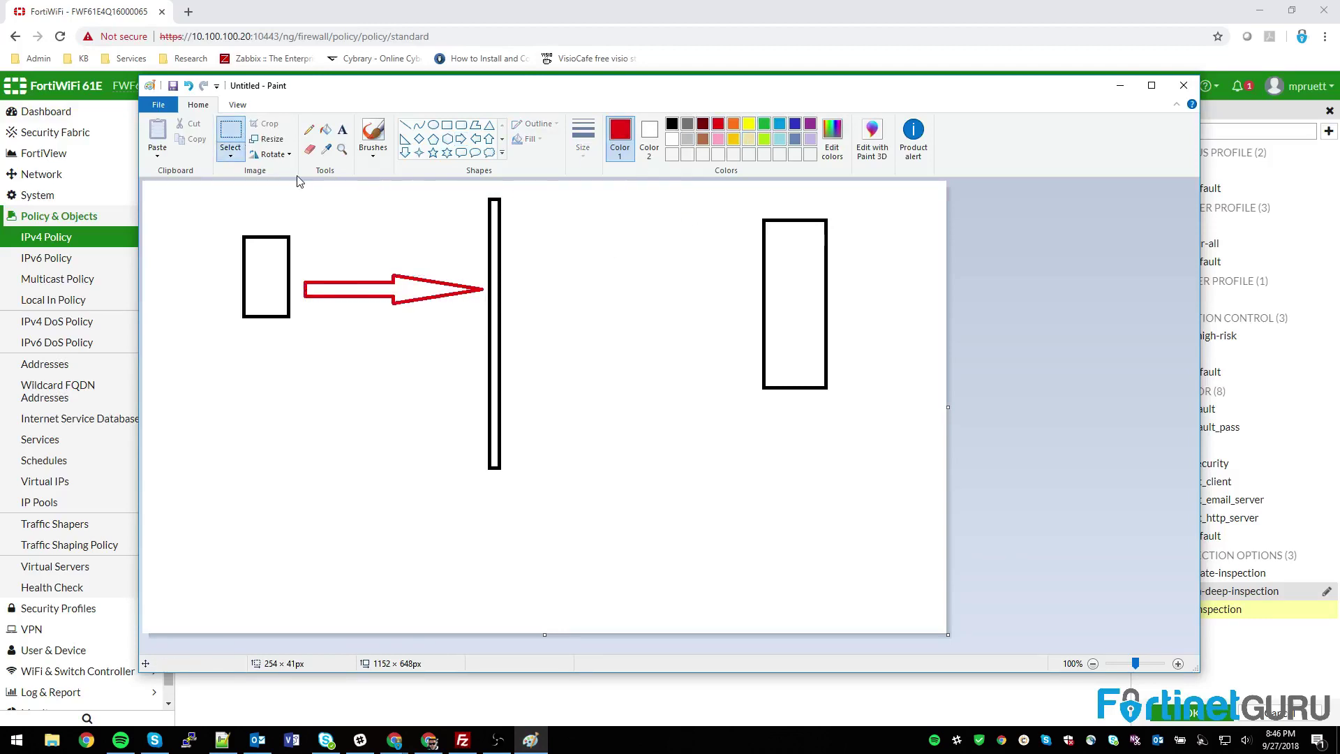
Step: Draw a green arrow from the middle line toward the right box, then return to FortiGate
click(765, 124)
click(462, 139)
drag(555, 270, 744, 314)
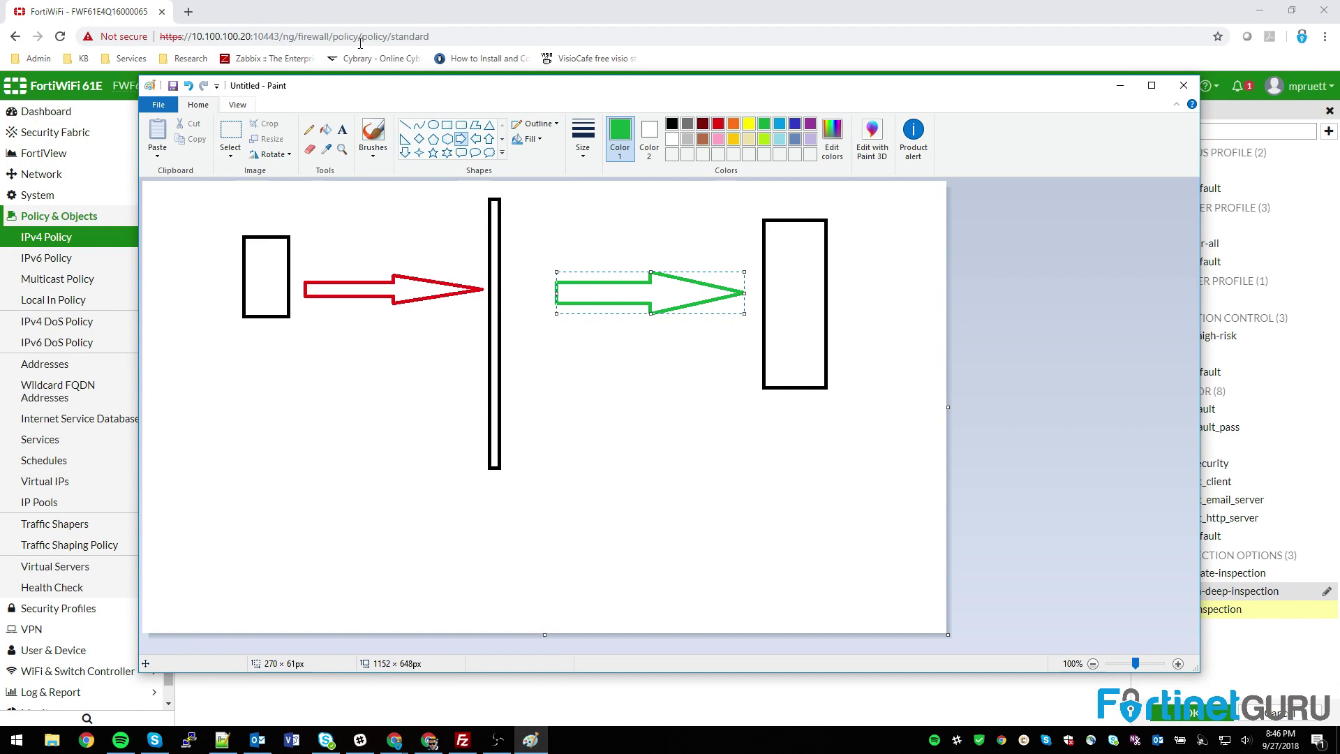
click(428, 21)
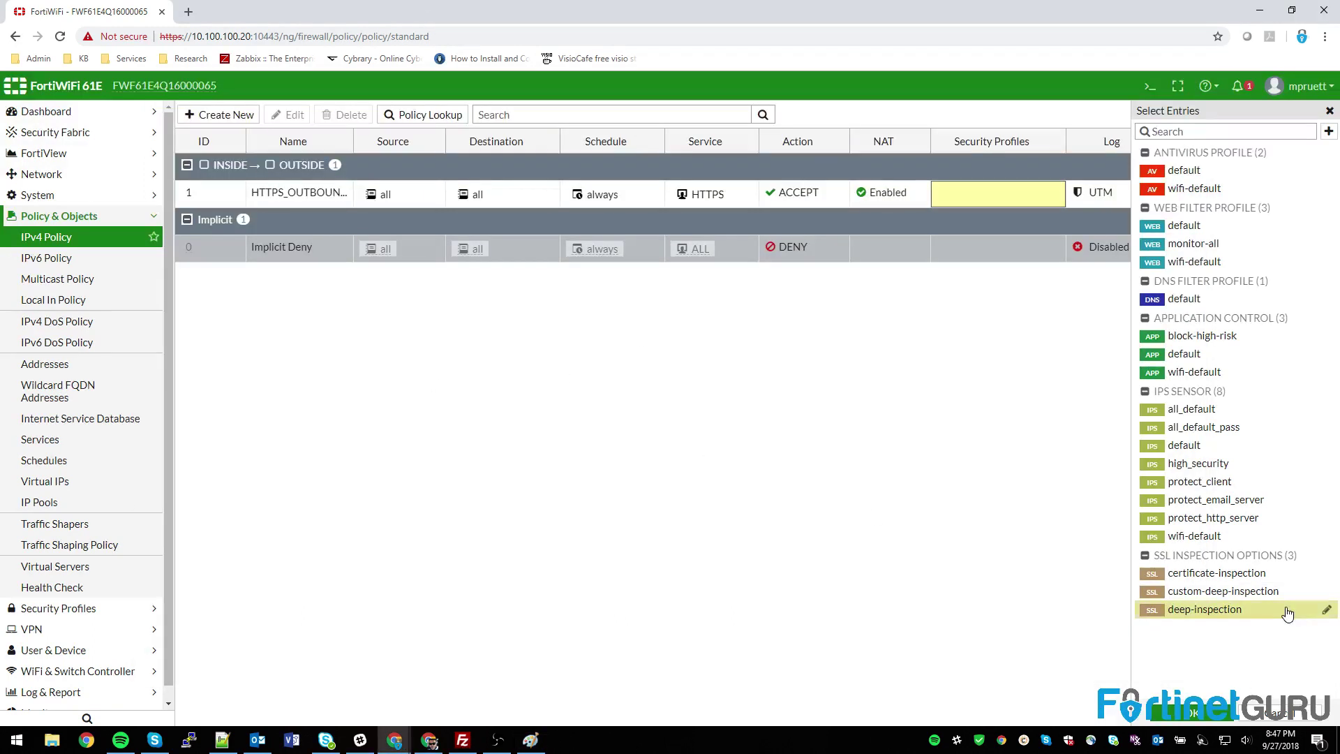
Step: Set policy 1's SSL inspection to deep-inspection and check the site's connection security details
click(1190, 714)
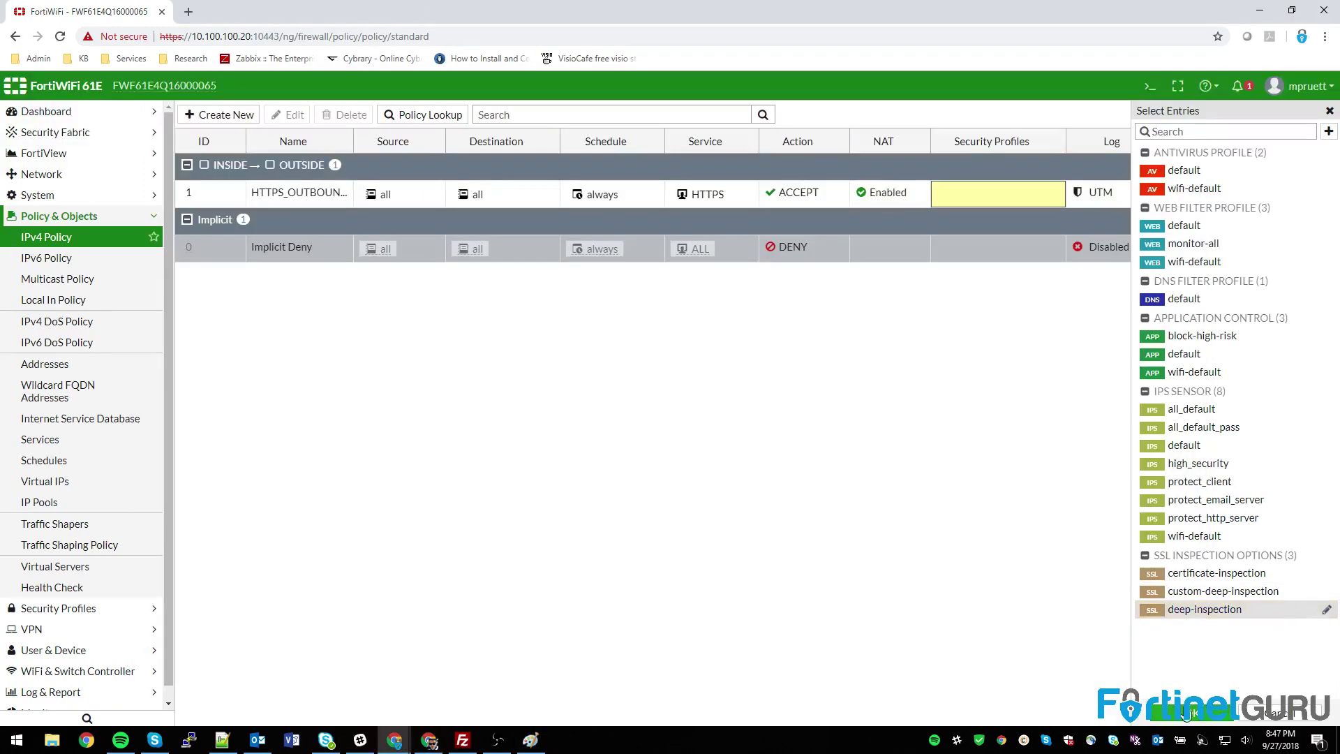
click(970, 196)
click(1212, 613)
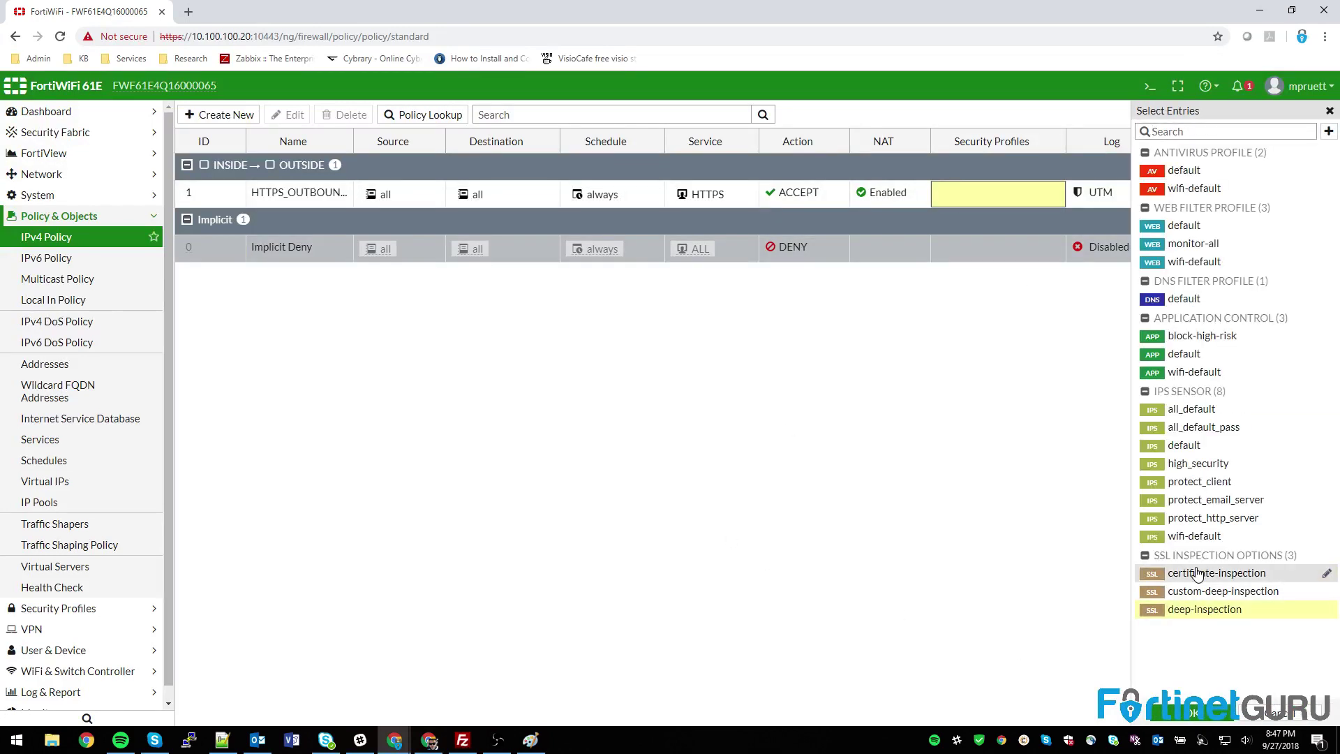
click(1194, 712)
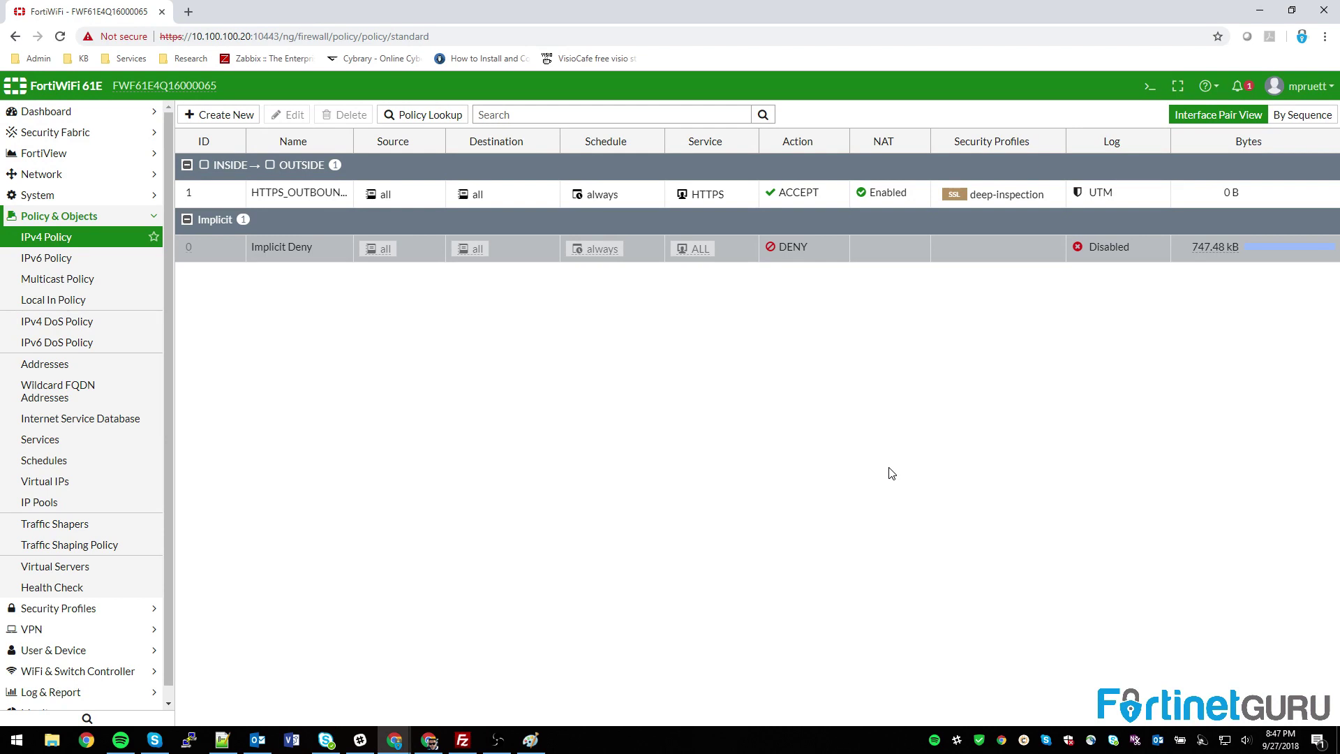
click(117, 36)
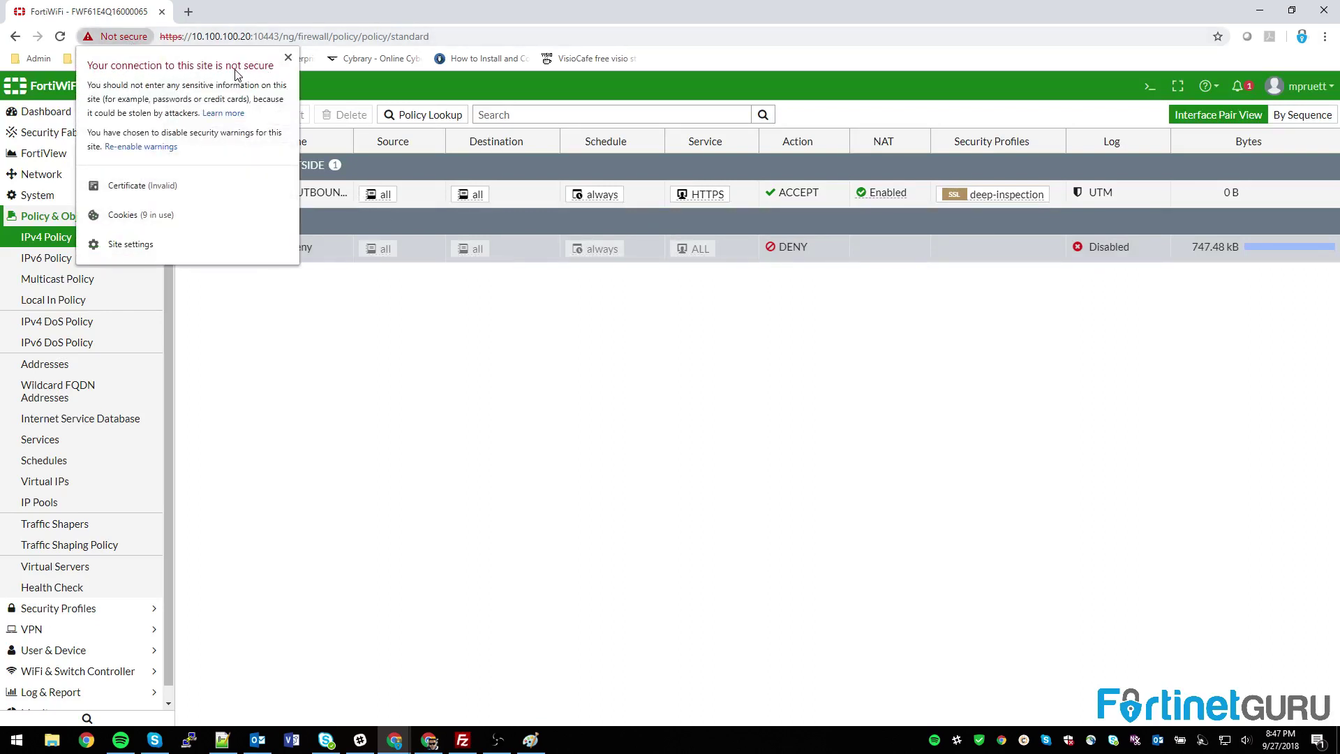
click(143, 185)
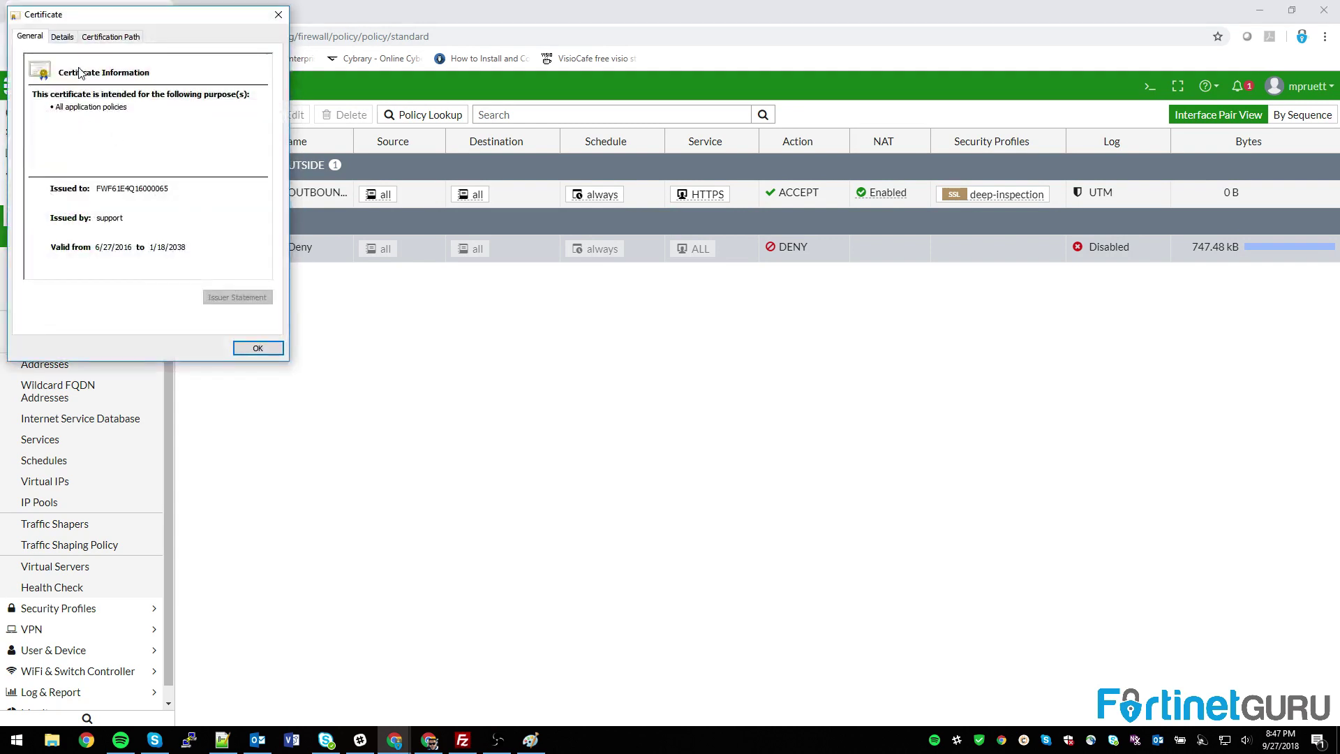
drag(80, 24, 199, 120)
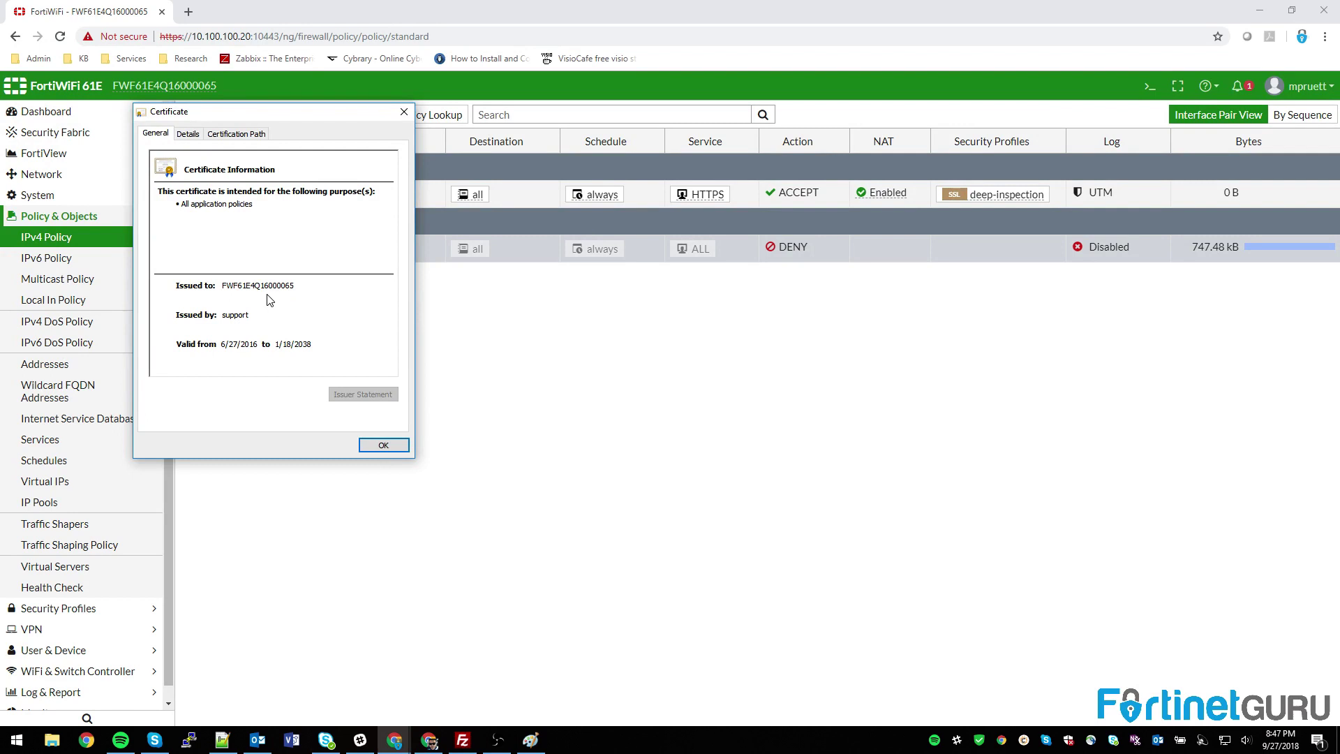
click(386, 445)
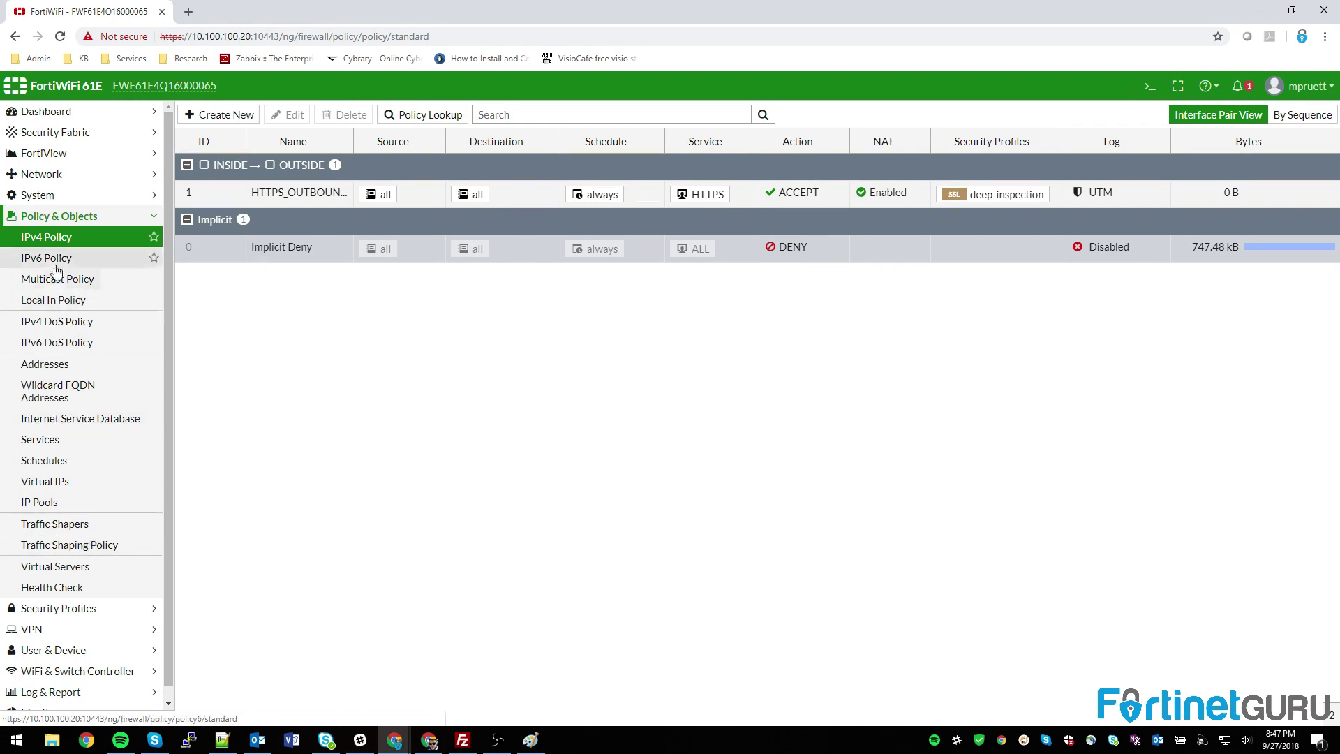
Step: Open SSL/SSH Inspection, switch to the read-only deep-inspection profile and scroll through its settings
click(42, 222)
click(56, 238)
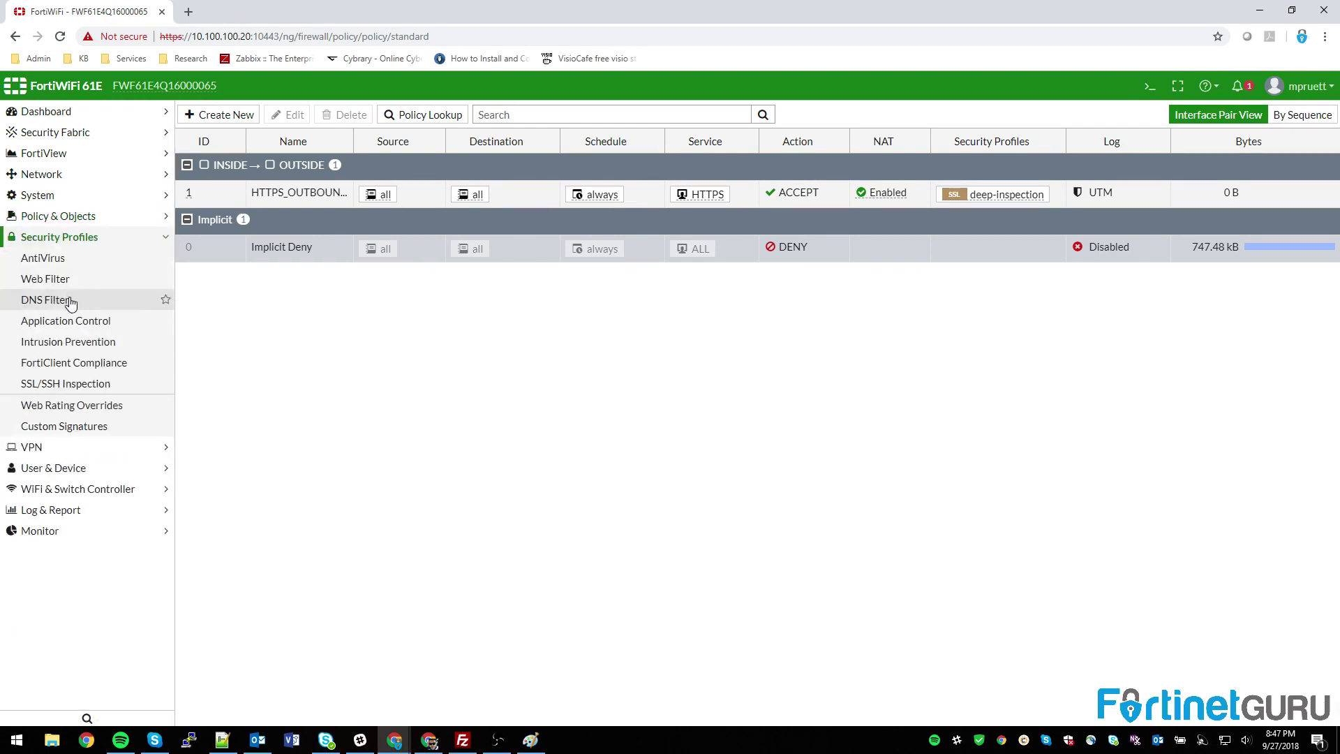
click(52, 386)
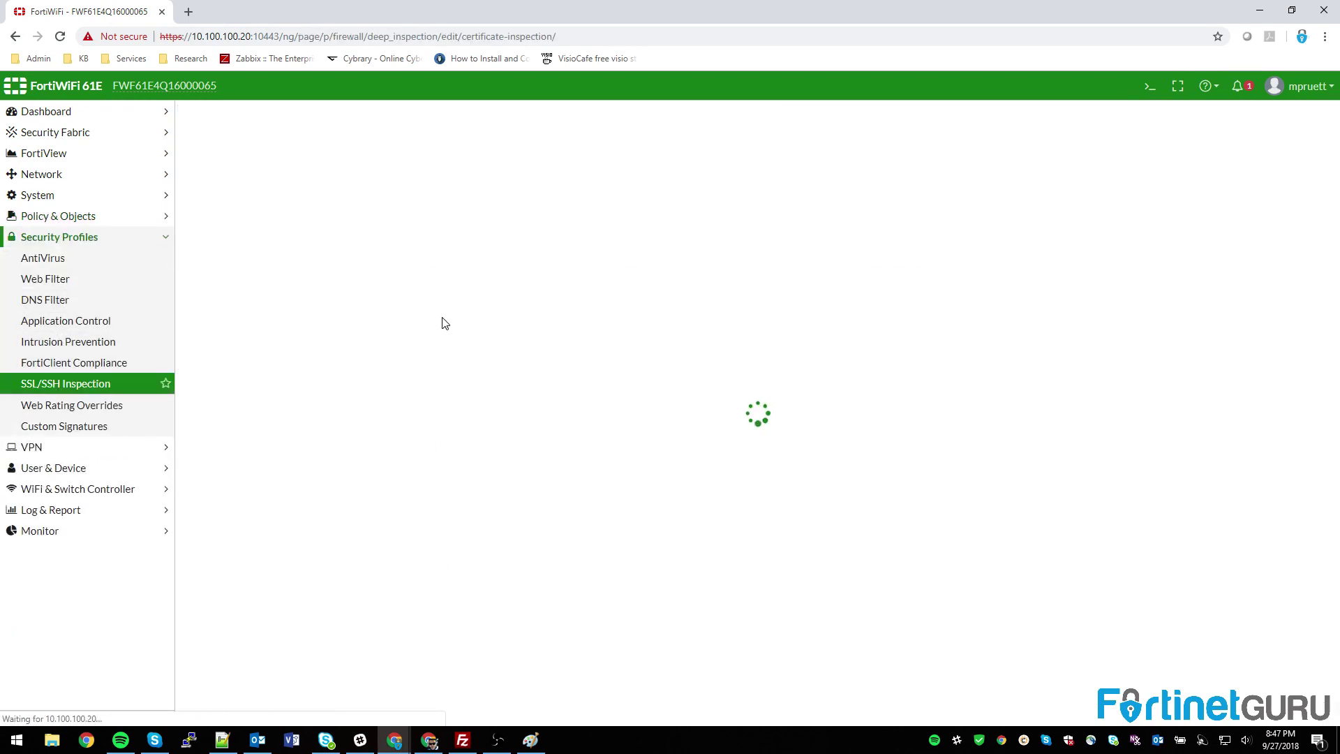
click(1187, 112)
click(1186, 173)
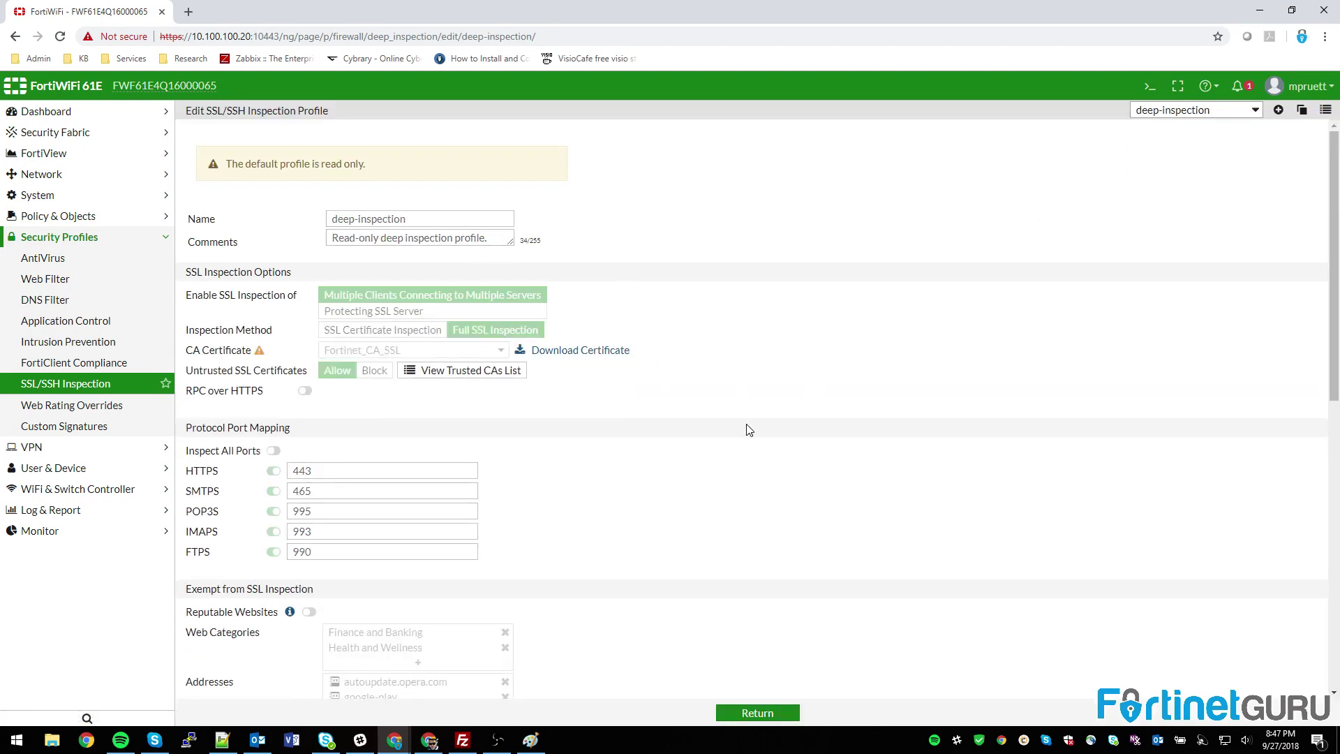
scroll(577, 353, down, 10)
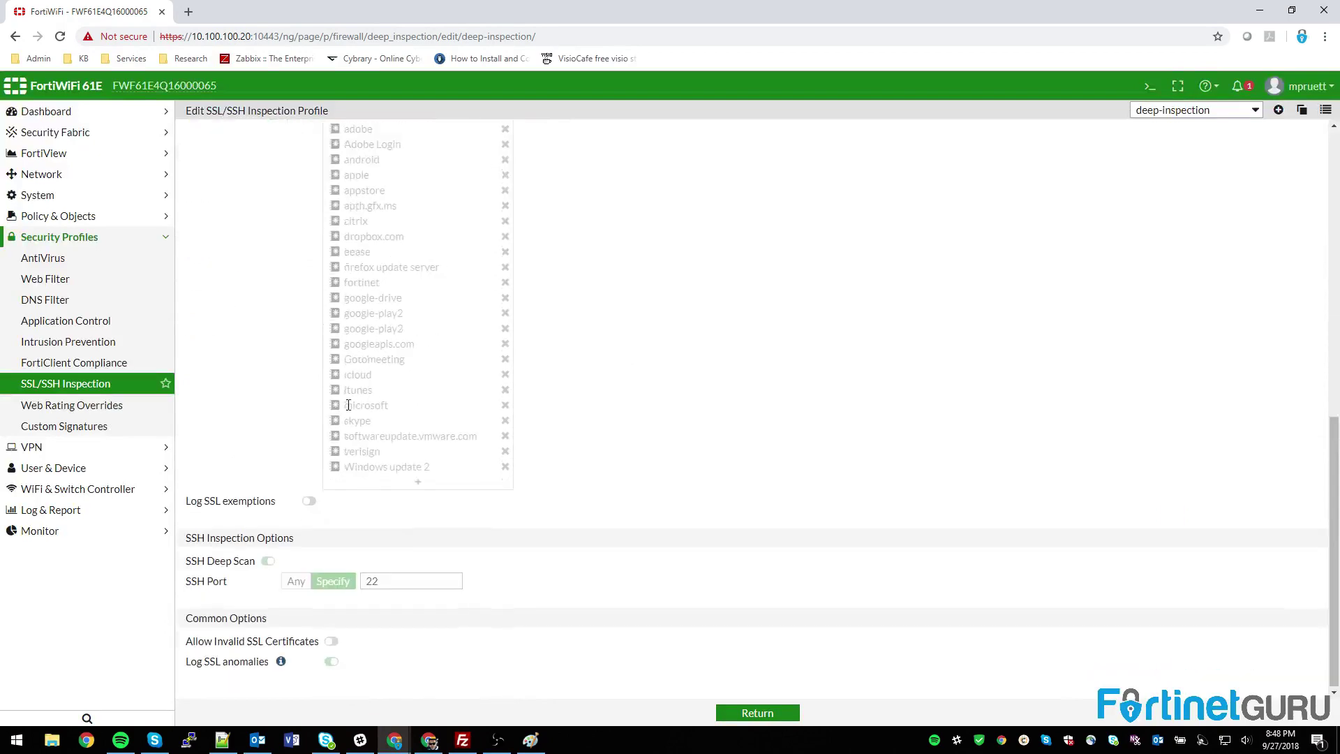
scroll(392, 327, up, 2)
scroll(296, 290, up, 6)
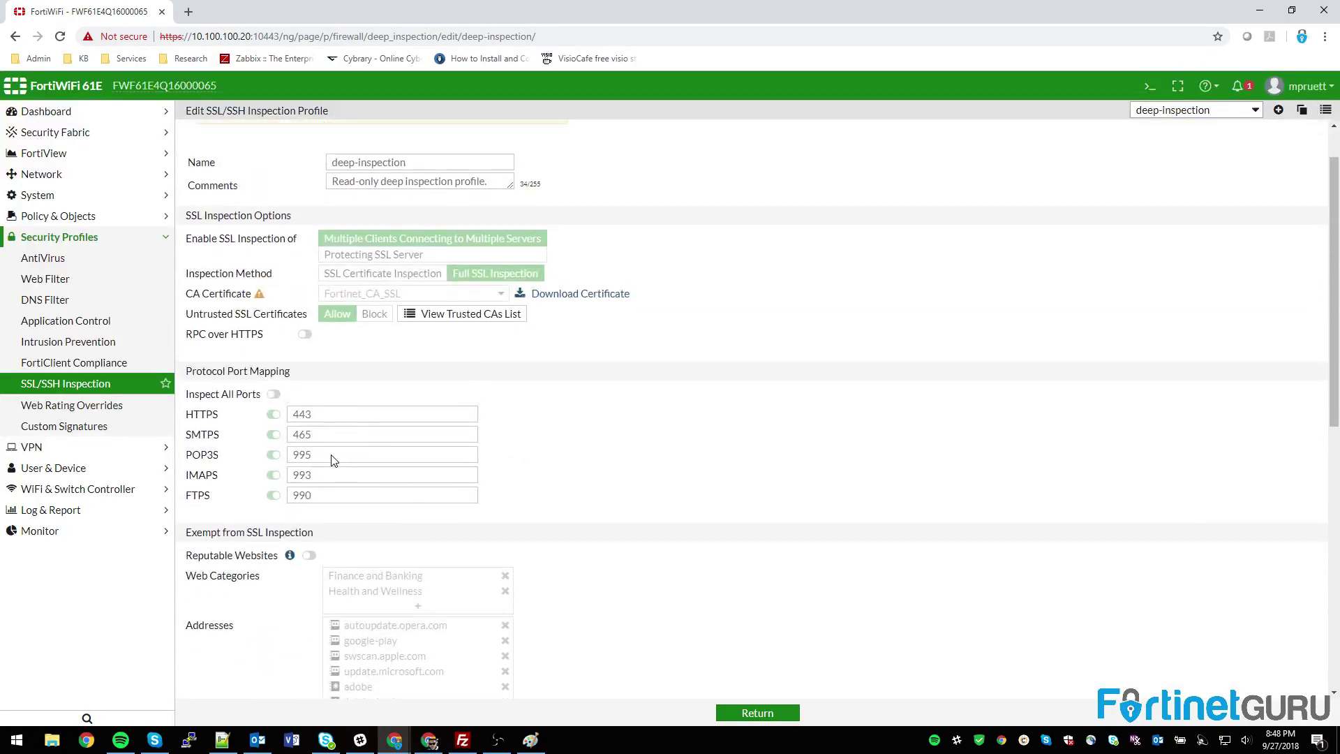
scroll(990, 343, up, 1)
click(1195, 110)
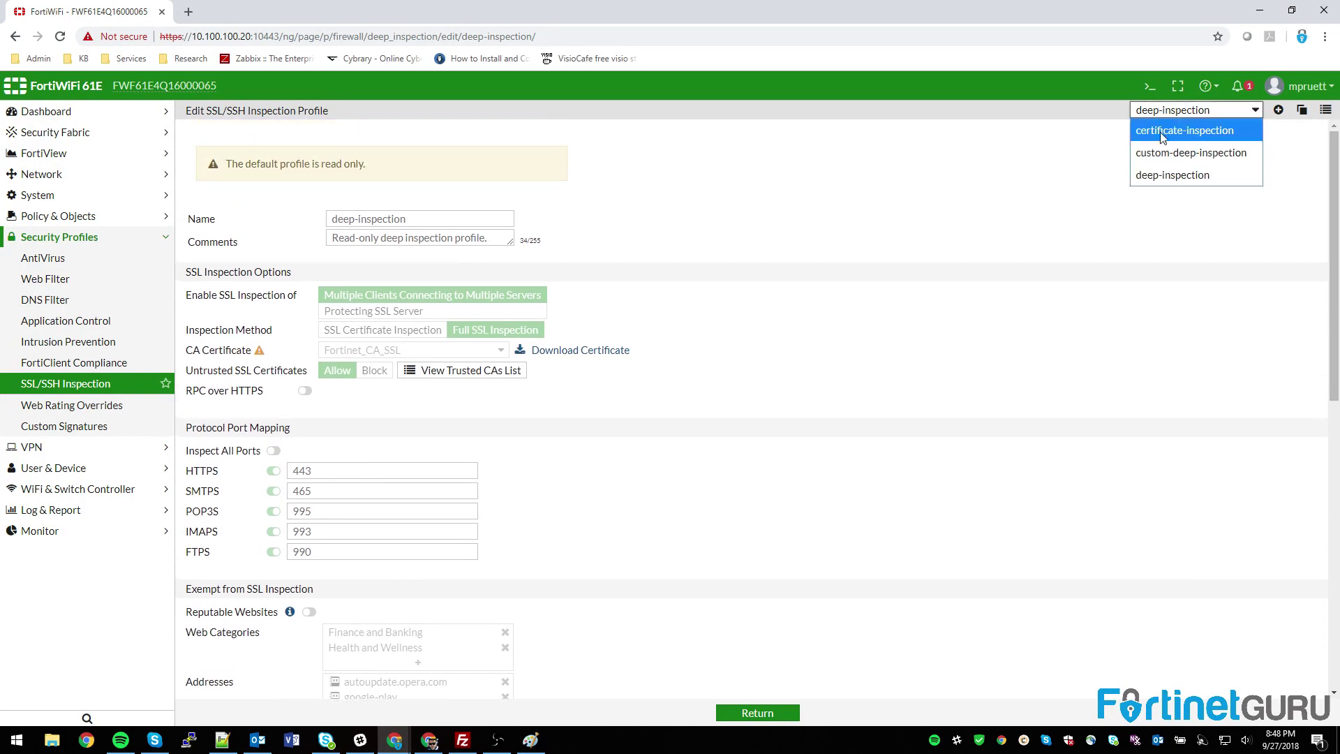
Step: Switch to custom-deep-inspection and keep Fortinet_CA_SSL as its CA certificate
click(1207, 153)
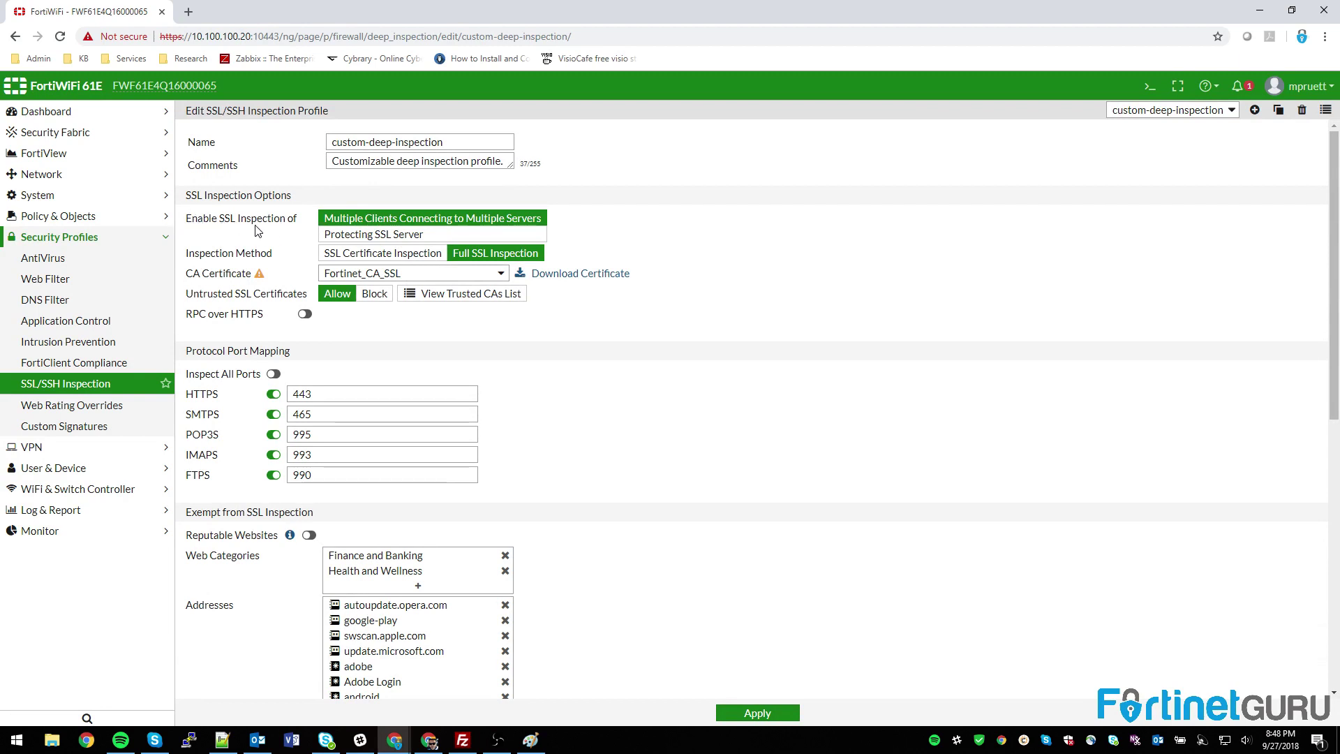
click(502, 275)
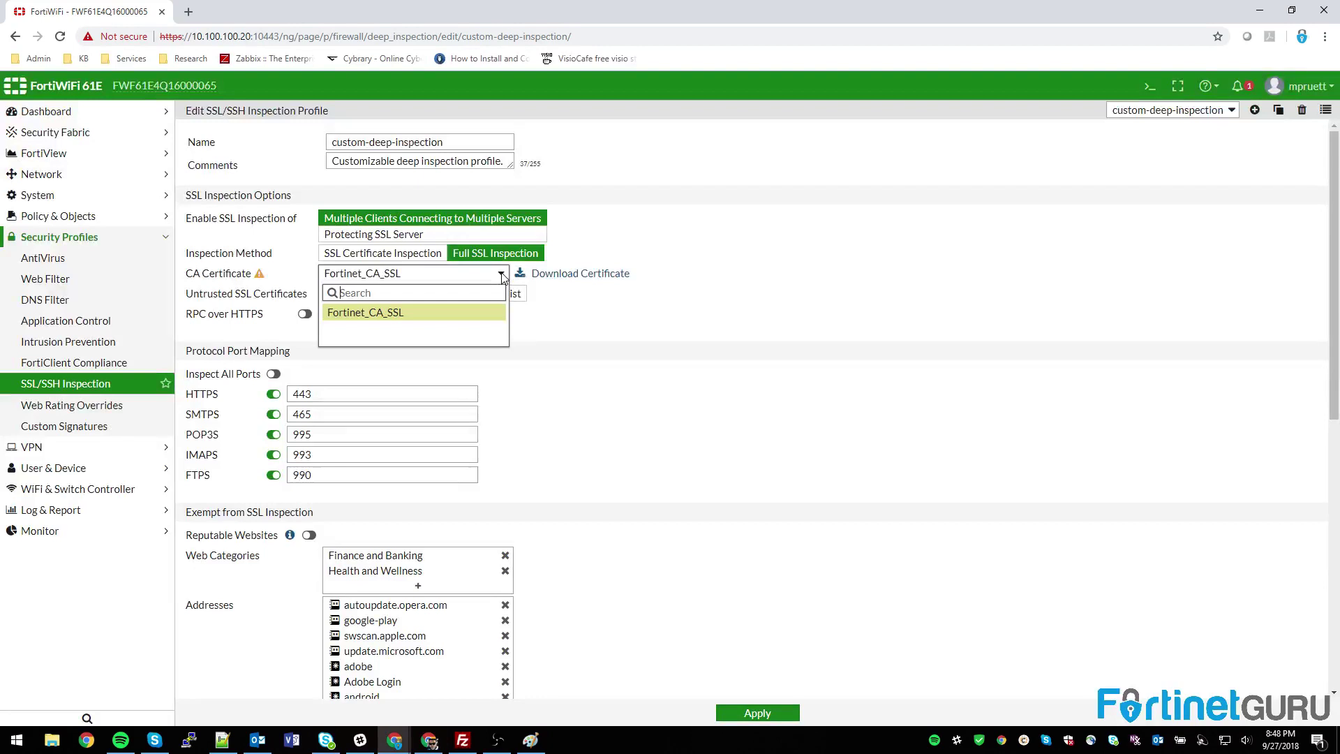
click(503, 278)
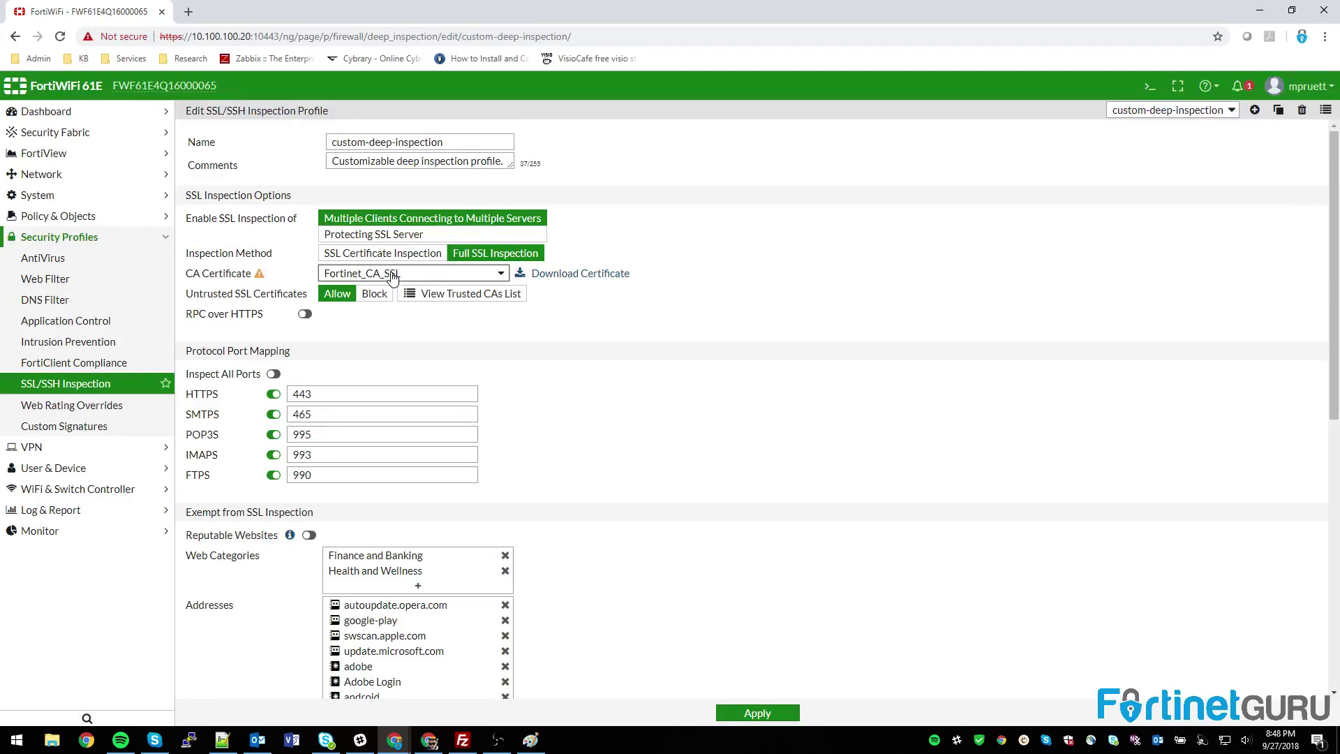
mouse_move(342, 280)
click(117, 42)
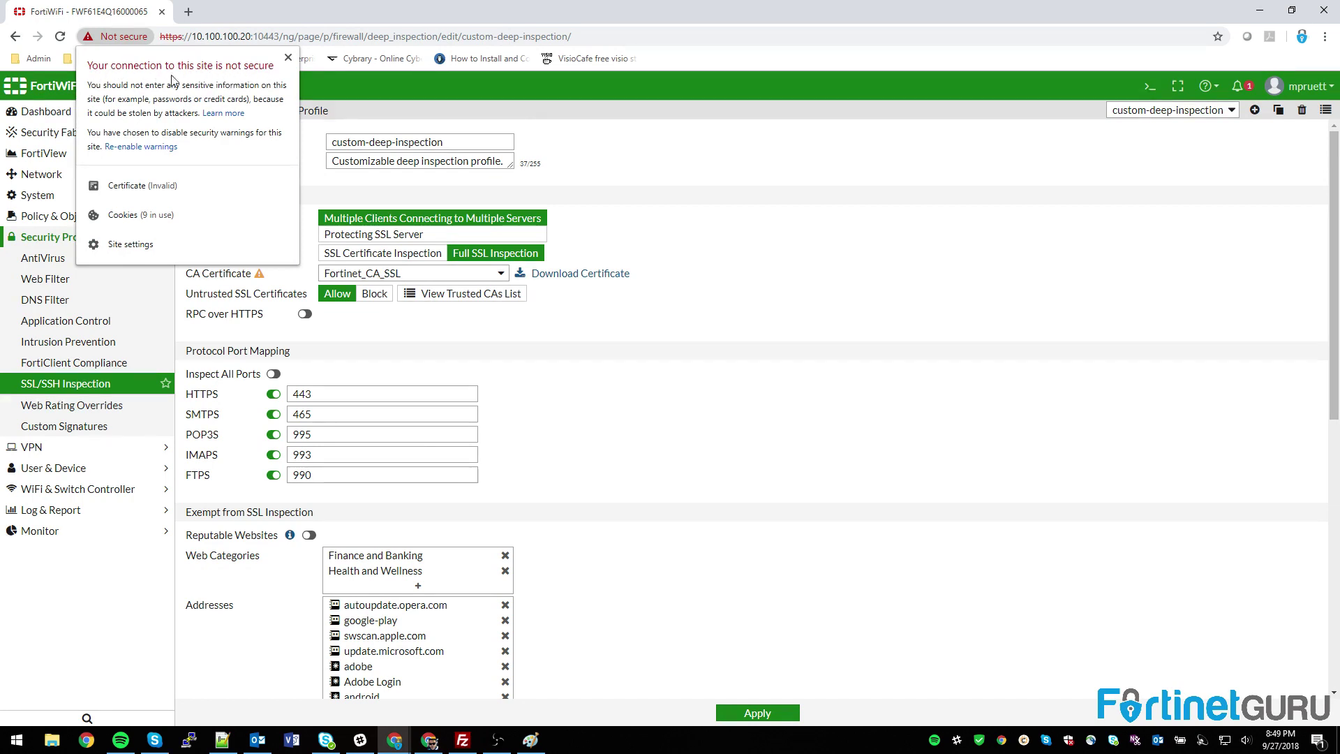
click(814, 238)
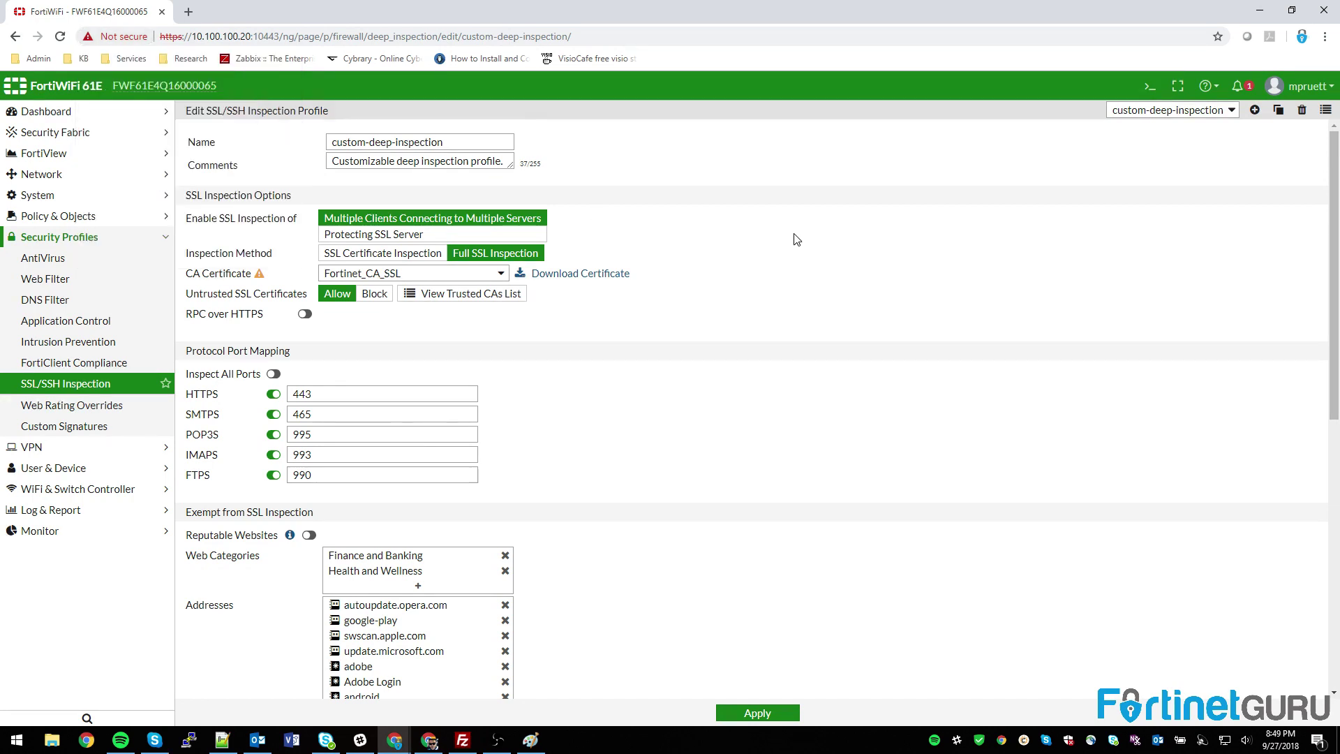
Step: Return to the IPv4 Policy list and review HTTPS_OUTBOUND's security profile entries without changes
click(63, 216)
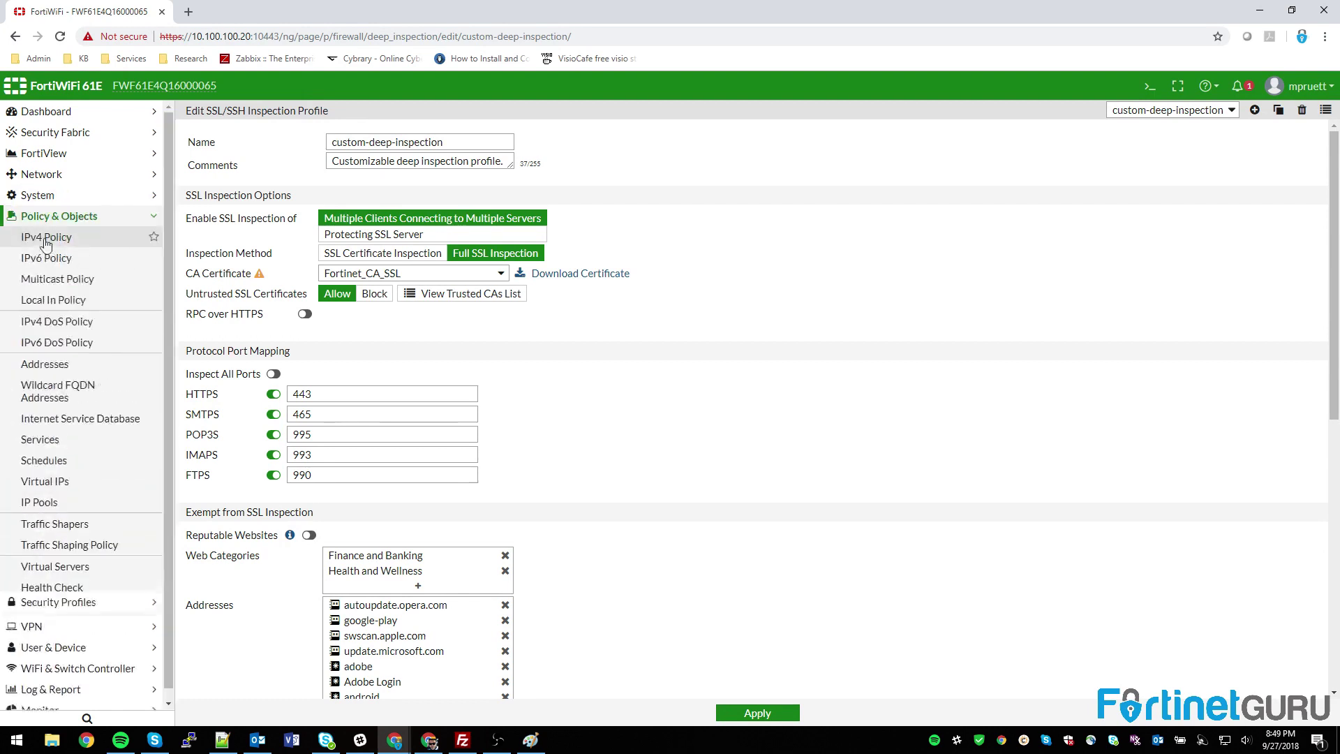
click(55, 238)
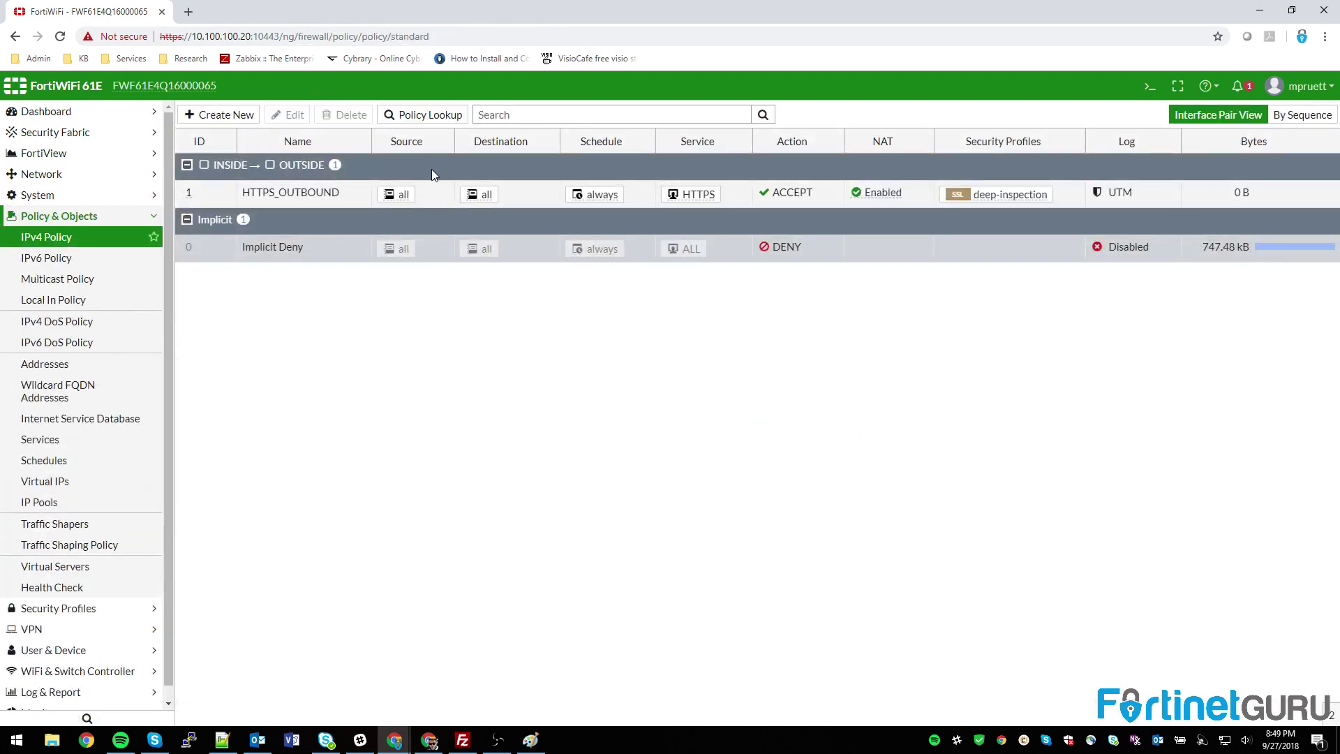
click(989, 200)
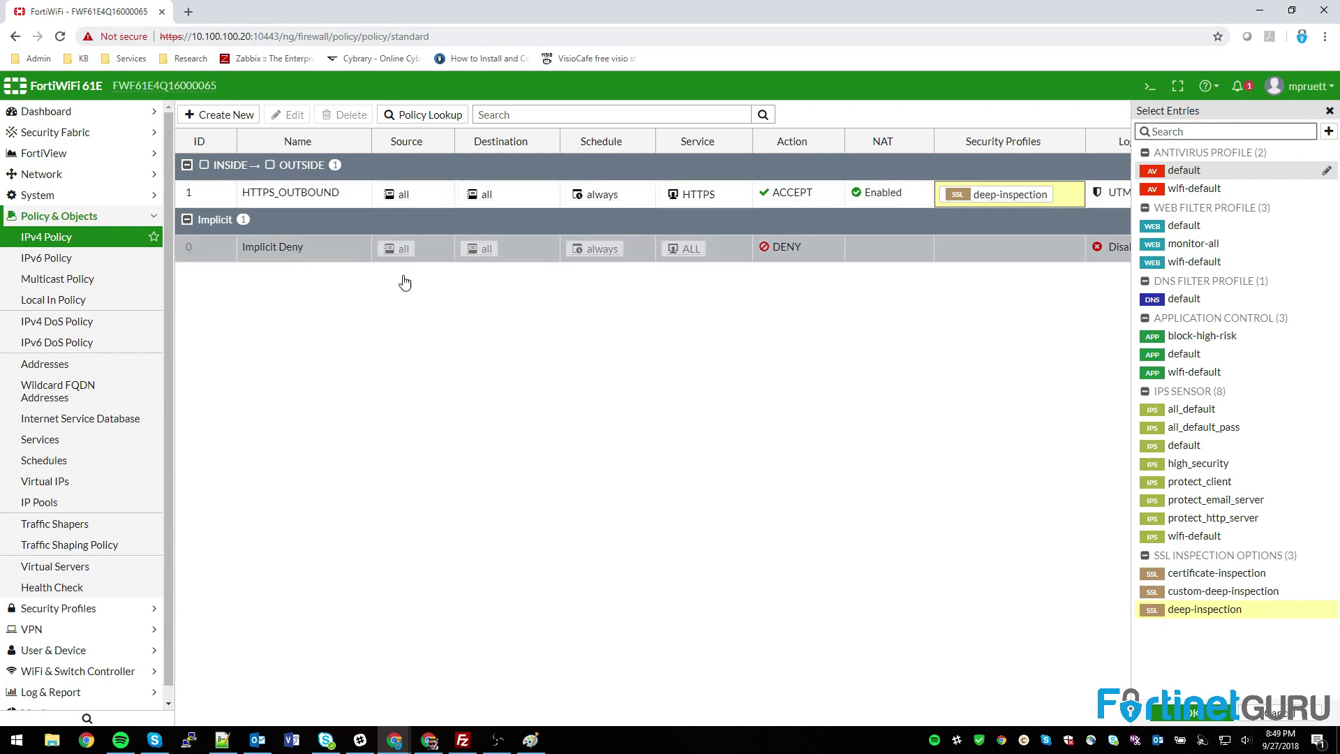
click(527, 413)
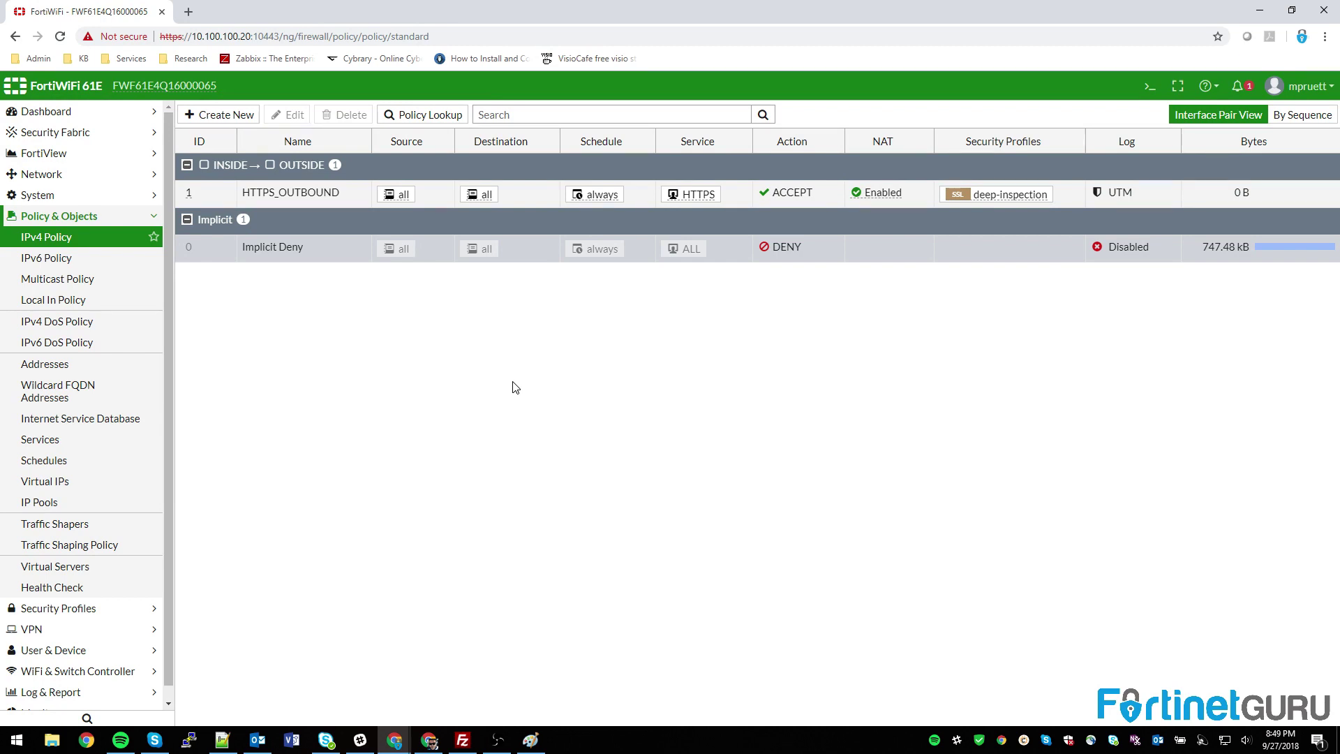
click(974, 198)
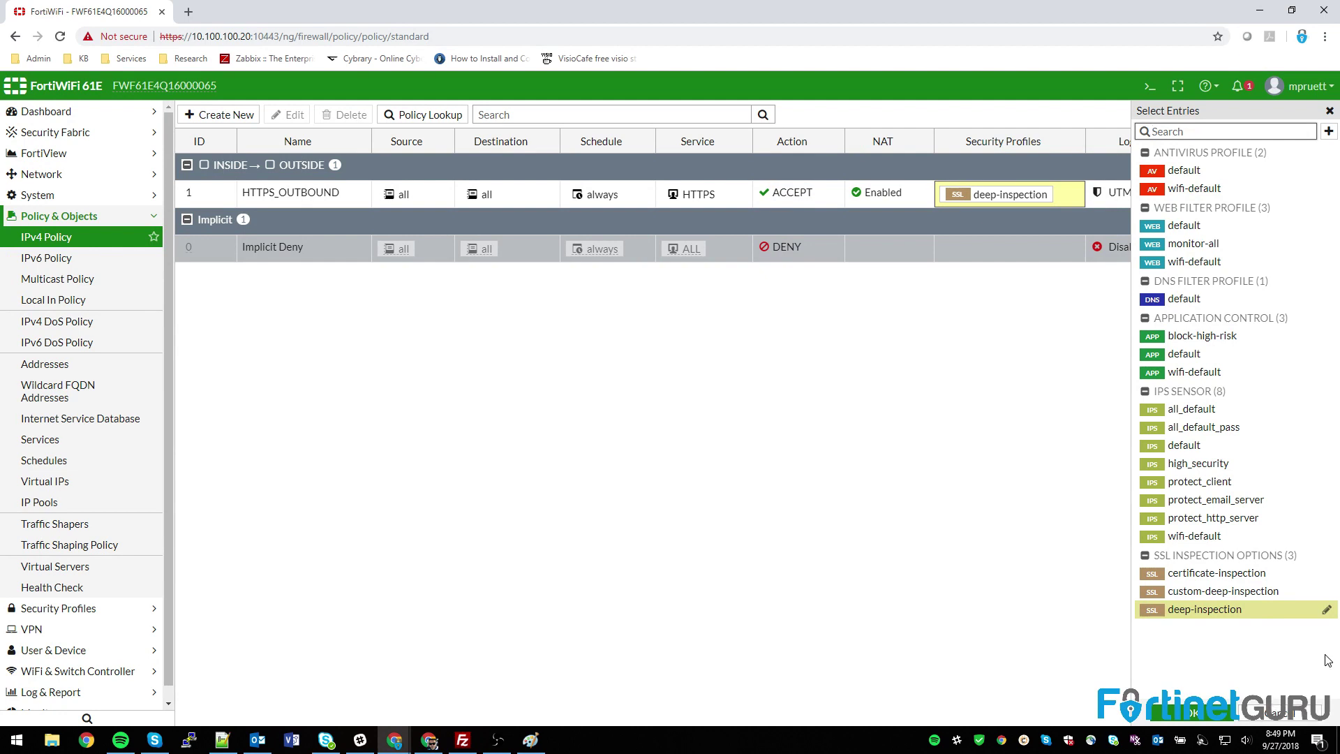
click(782, 562)
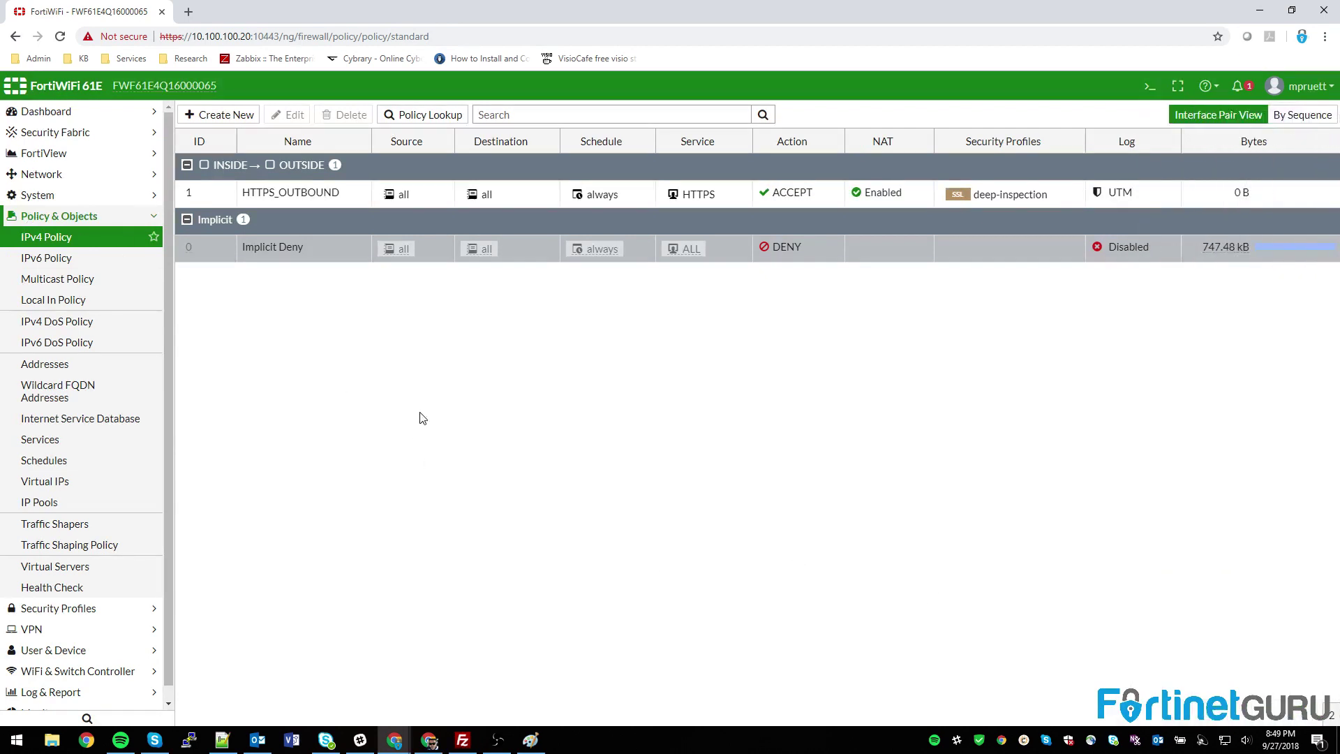